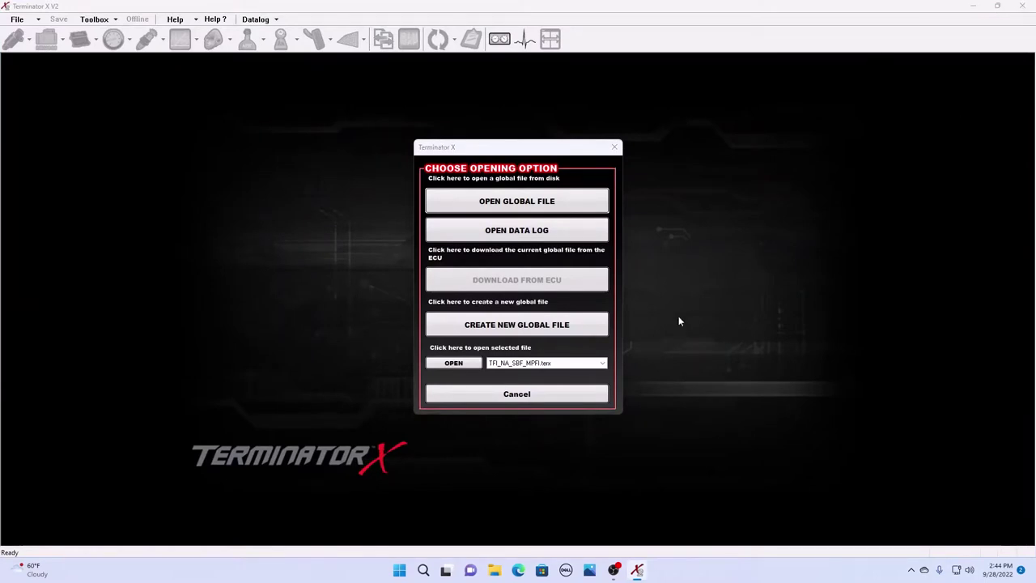
Close Terminator X without opening a file, and search Google for "holley" in Chrome
left_click(531, 396)
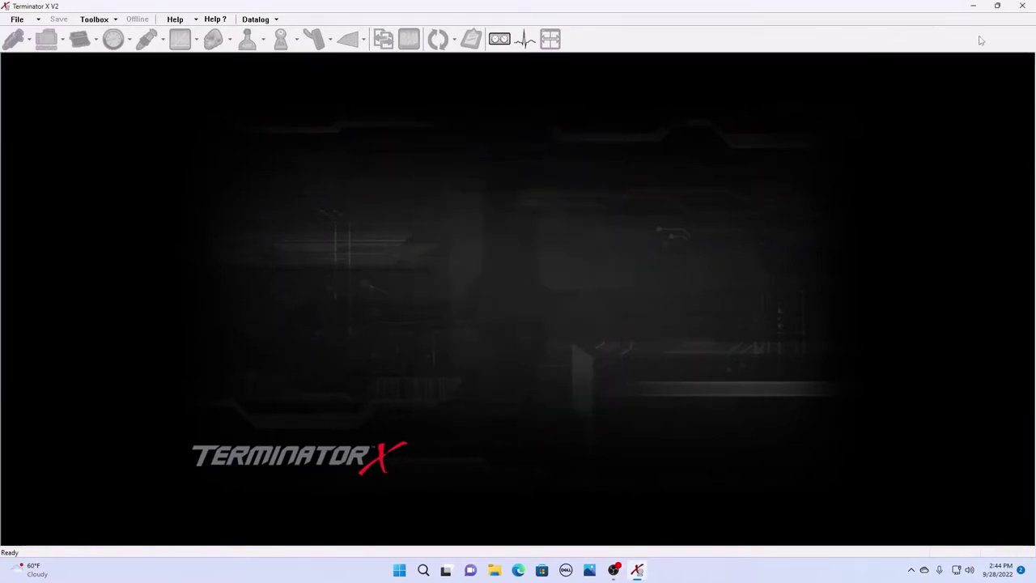
left_click(1021, 7)
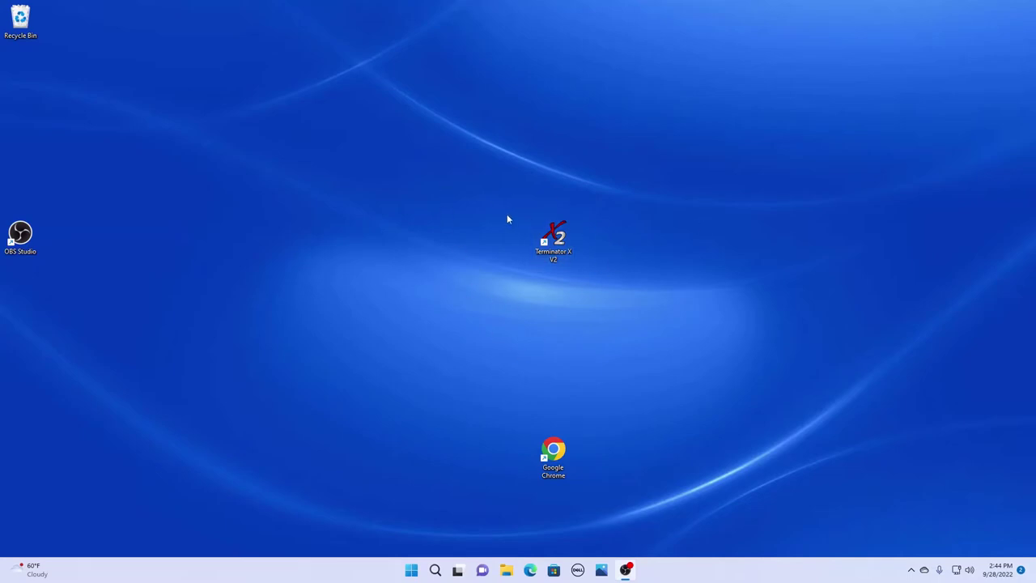
double_click(555, 454)
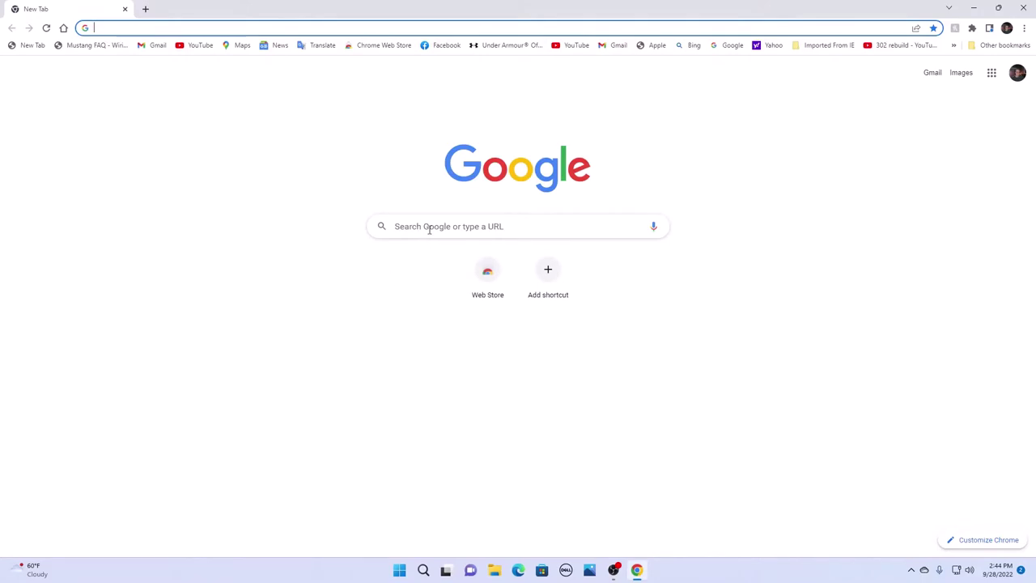
left_click(429, 229)
type("holley")
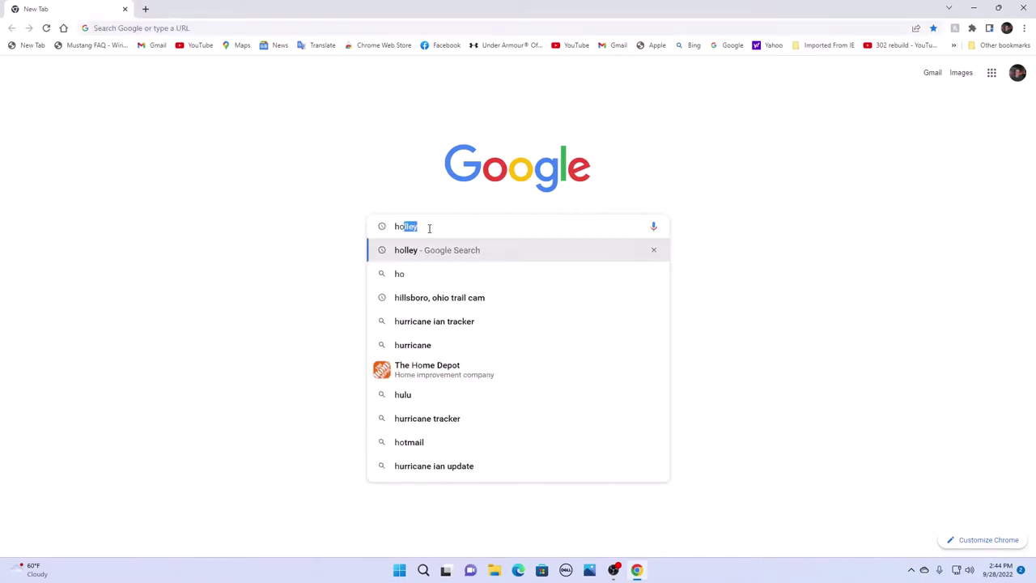
key("Return")
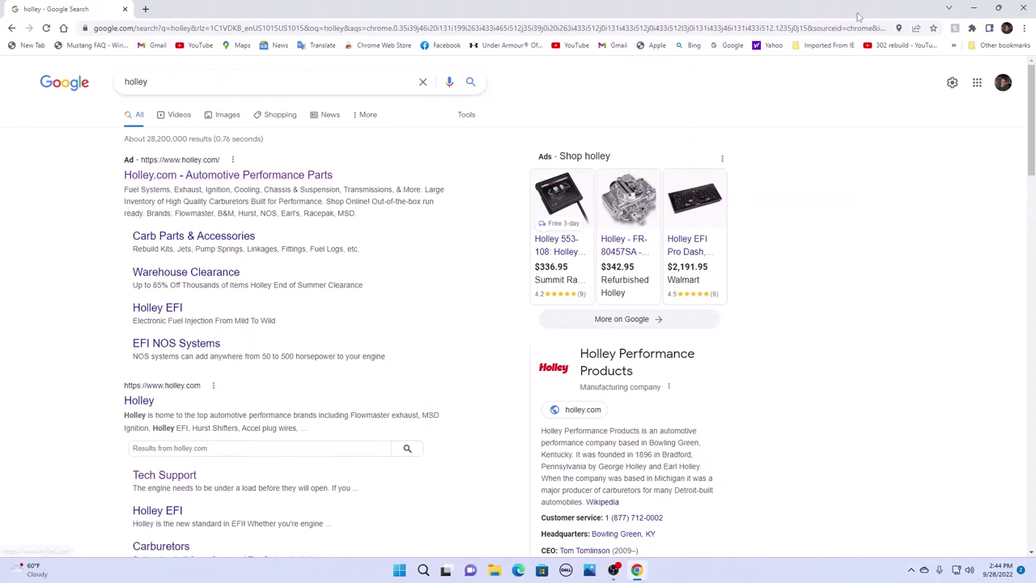
Create a desktop shortcut from the Holley.com search result, close Chrome, and place the shortcut beside the Terminator X V2 icon
left_click(998, 10)
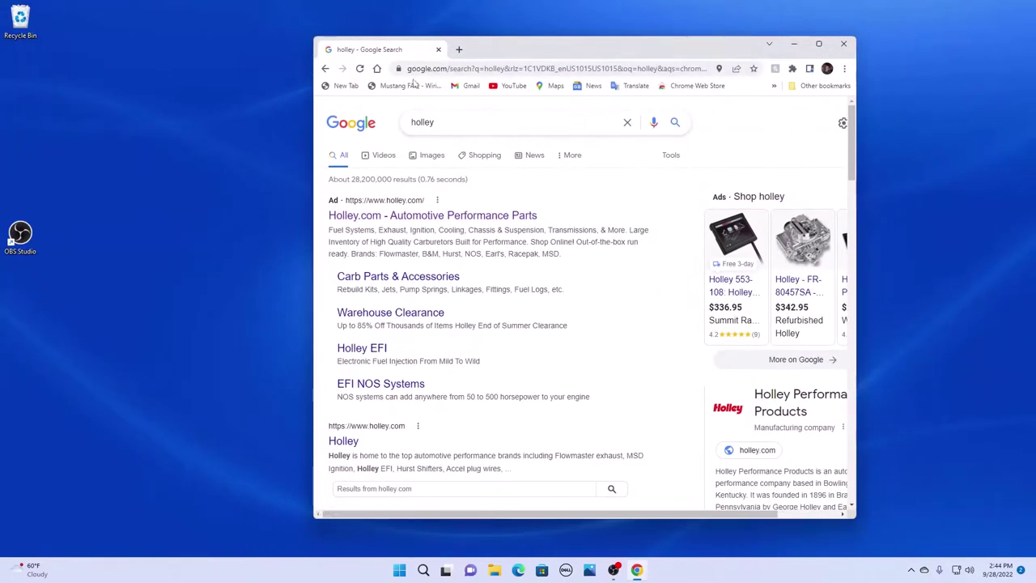
left_click_drag(417, 215, 148, 332)
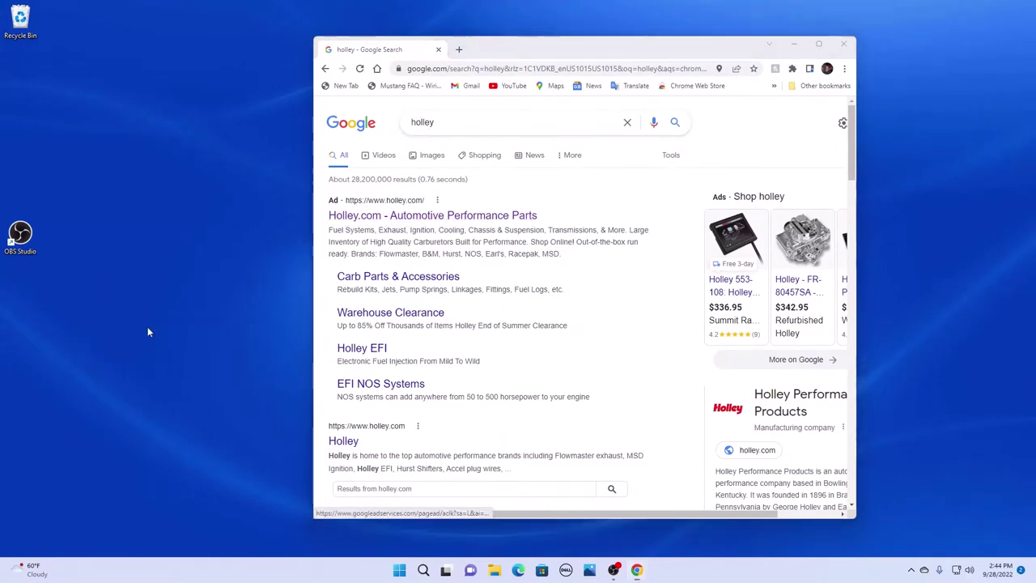
left_click(844, 47)
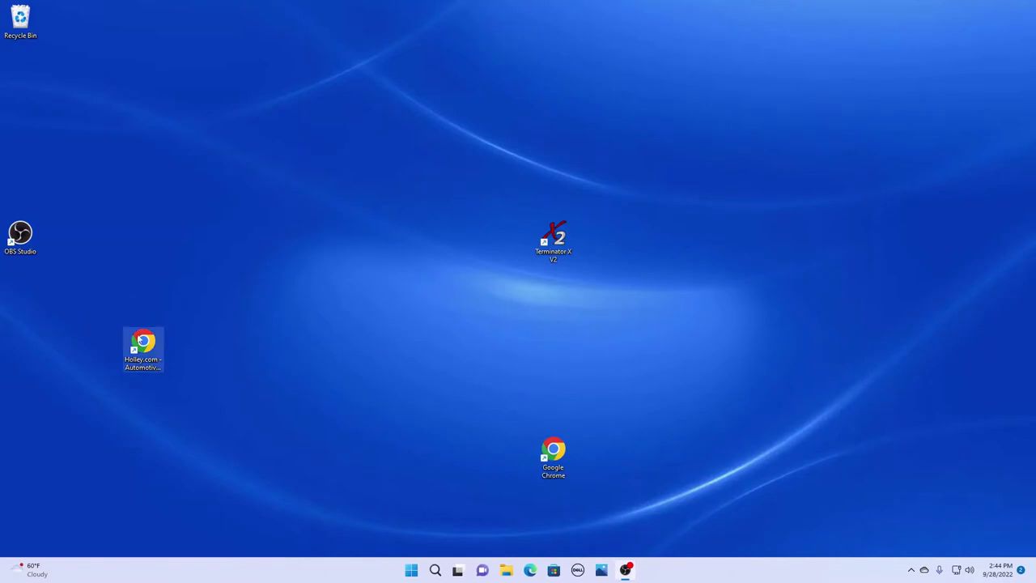
left_click_drag(140, 342, 487, 242)
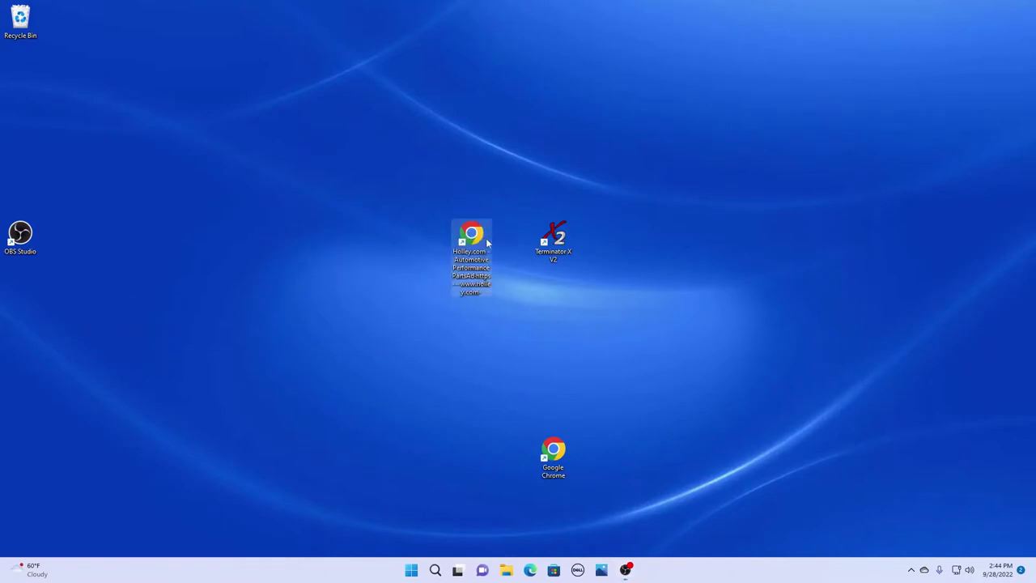
Open Holley's site from the shortcut, view the Terminator X and X Max software downloads under Fuel Injection support, and close the browser
double_click(476, 240)
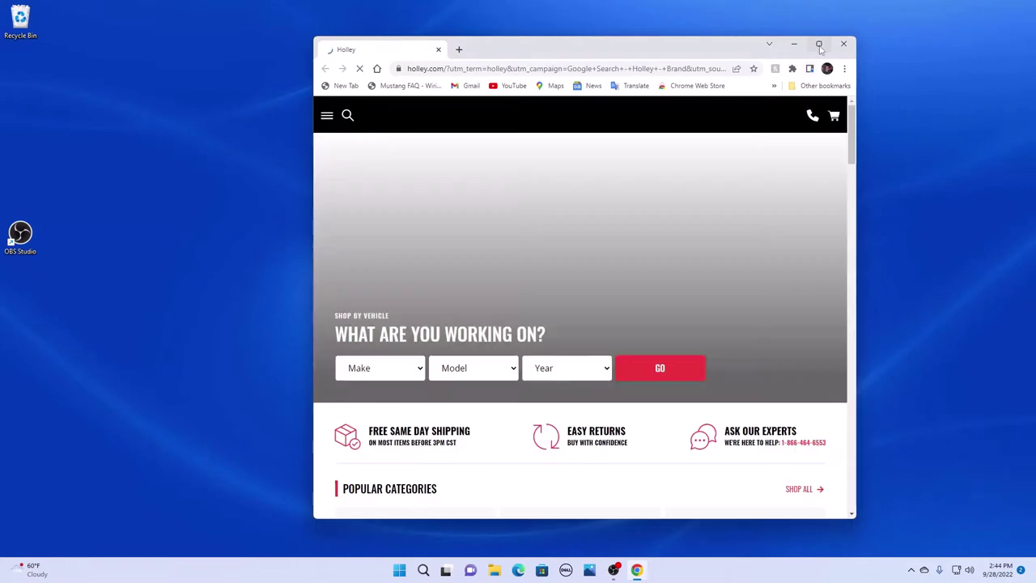
left_click(819, 45)
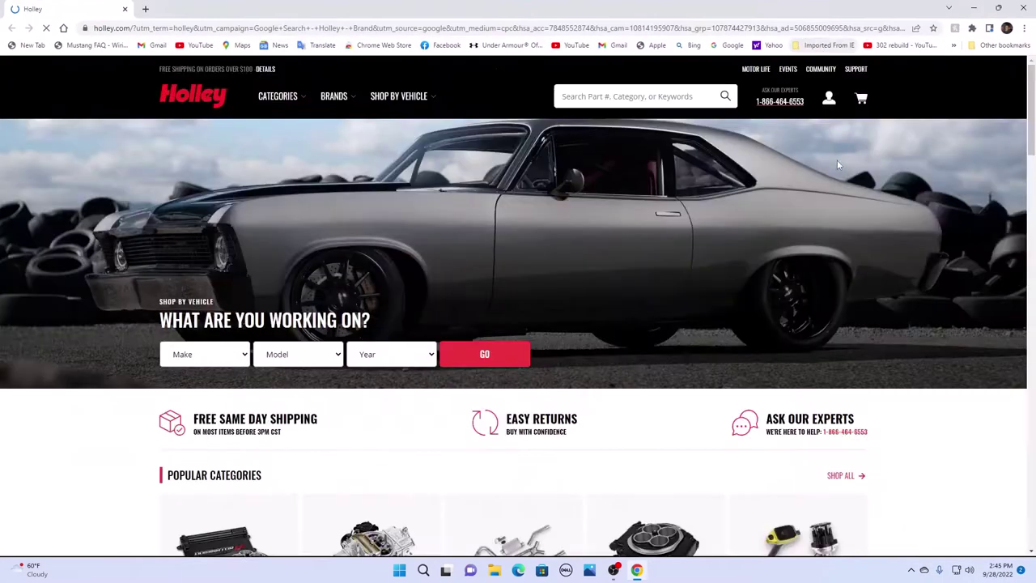
left_click(862, 70)
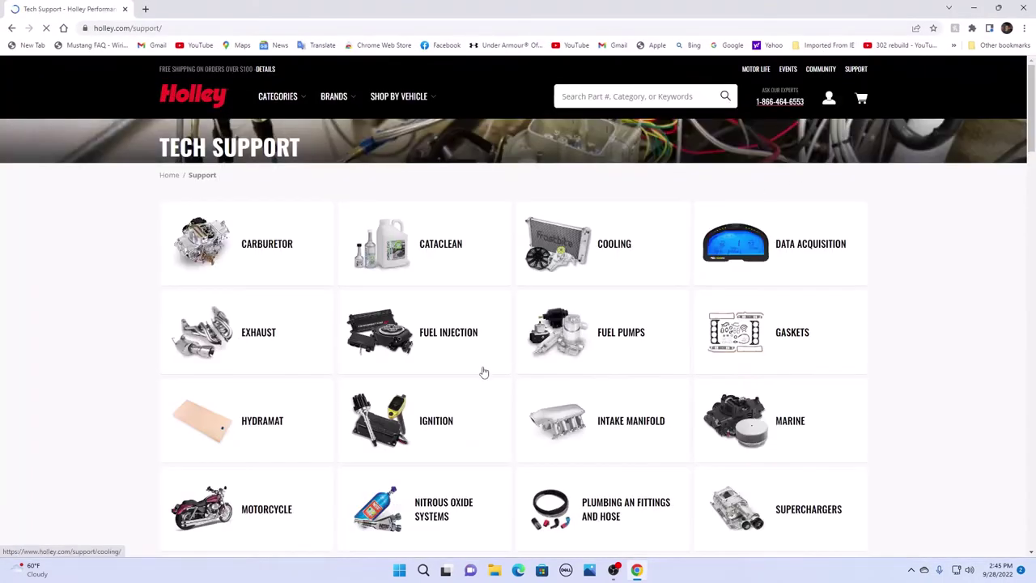
left_click(454, 337)
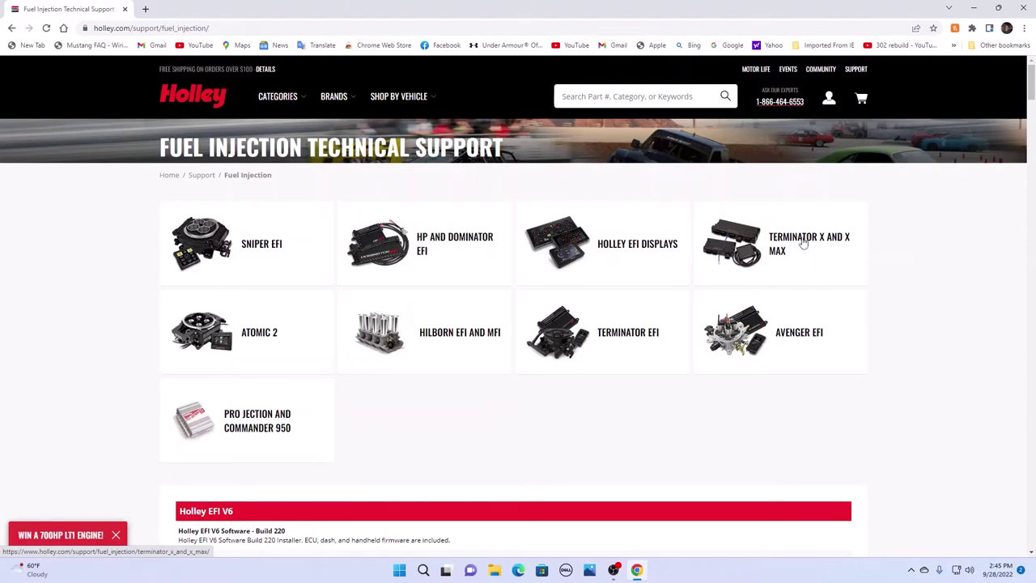
left_click(802, 243)
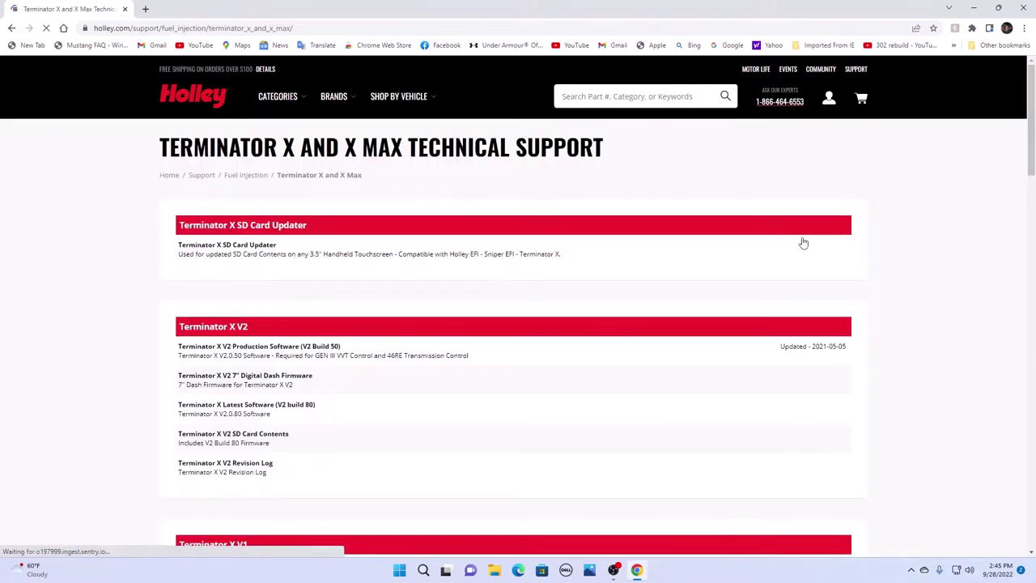
scroll(538, 310, "down", 2)
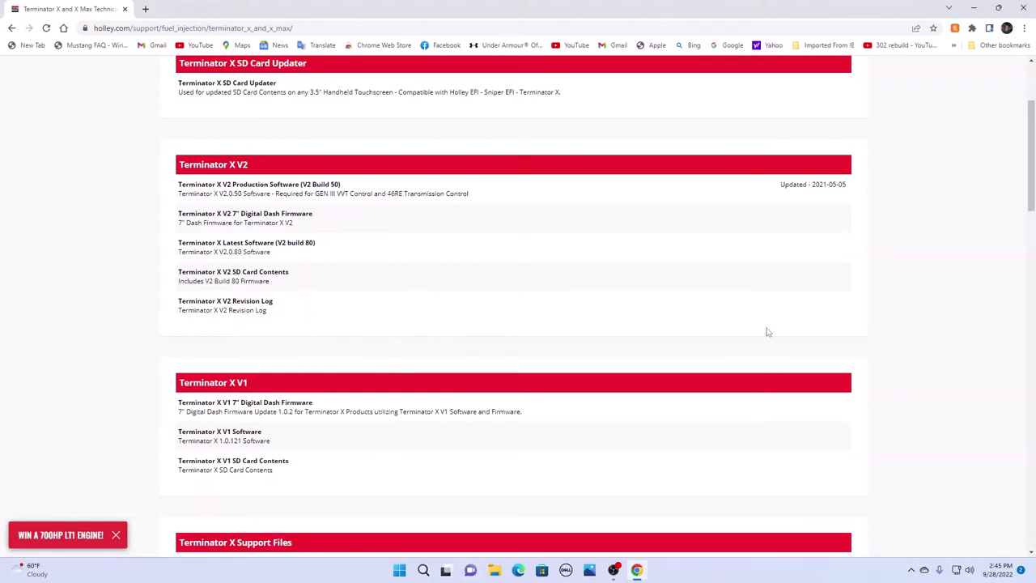
left_click(1025, 8)
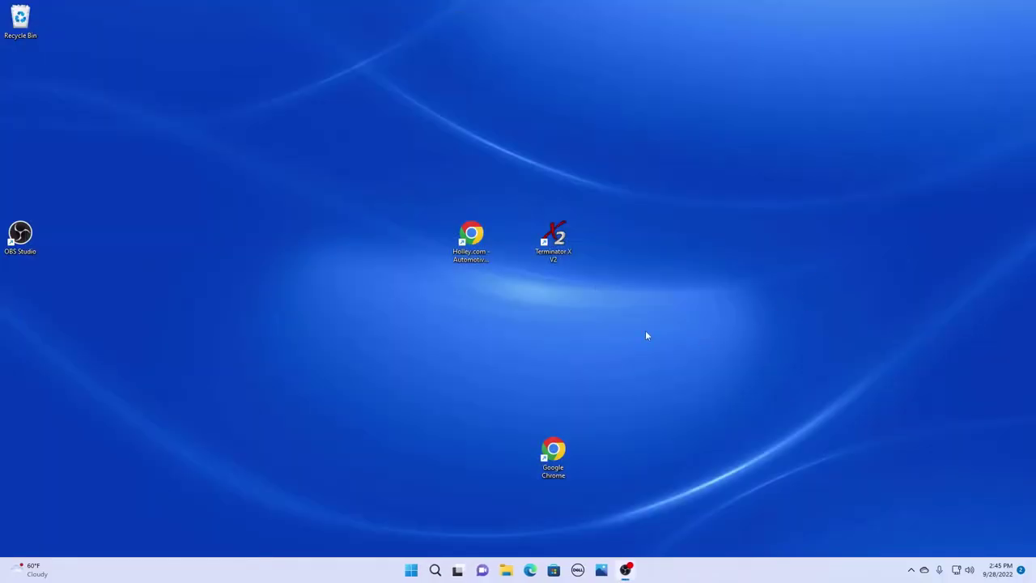
Launch Terminator X V2 without opening a file, and restore its window to a smaller size beside free desktop space
double_click(559, 239)
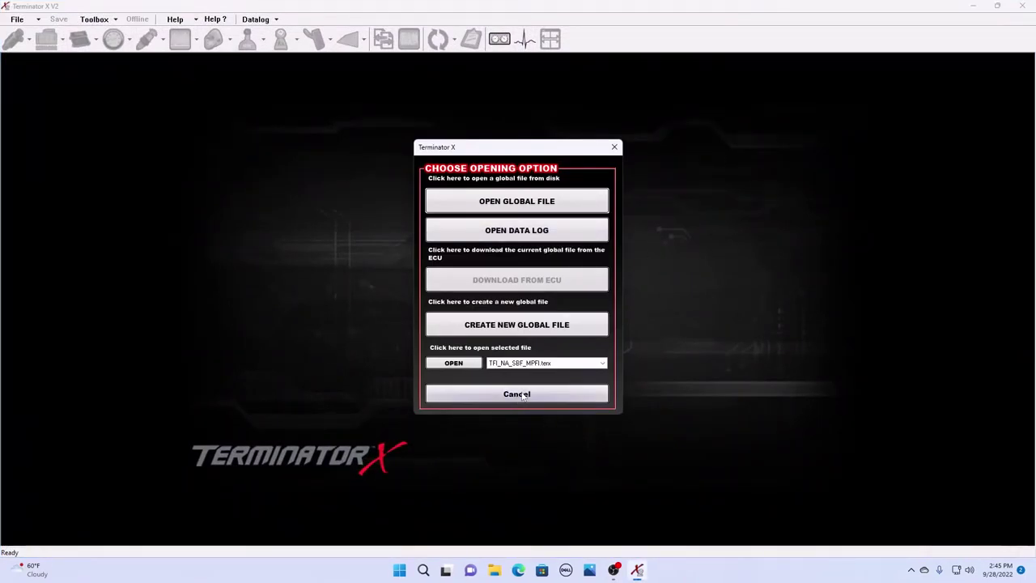
left_click(522, 394)
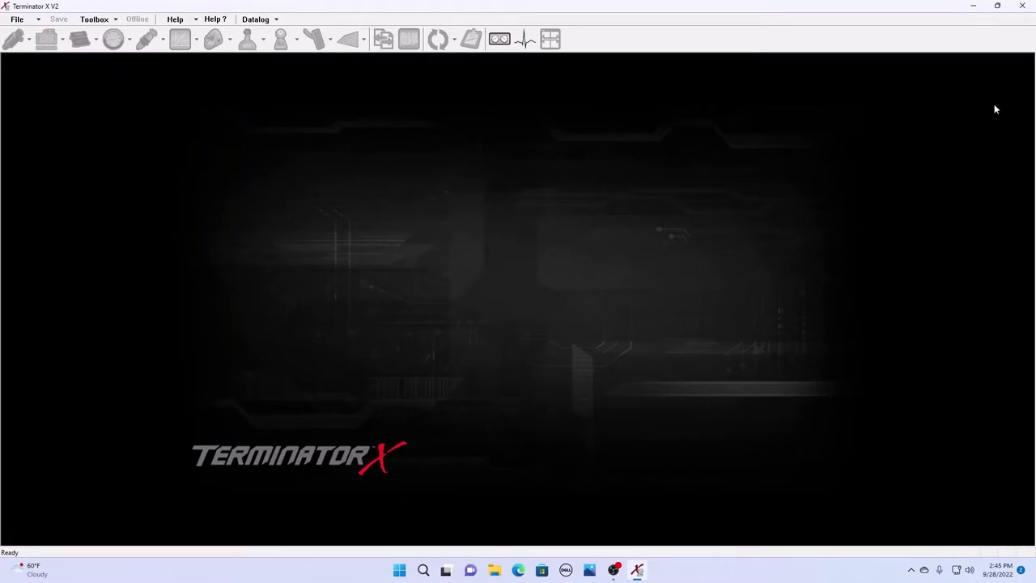
left_click(997, 6)
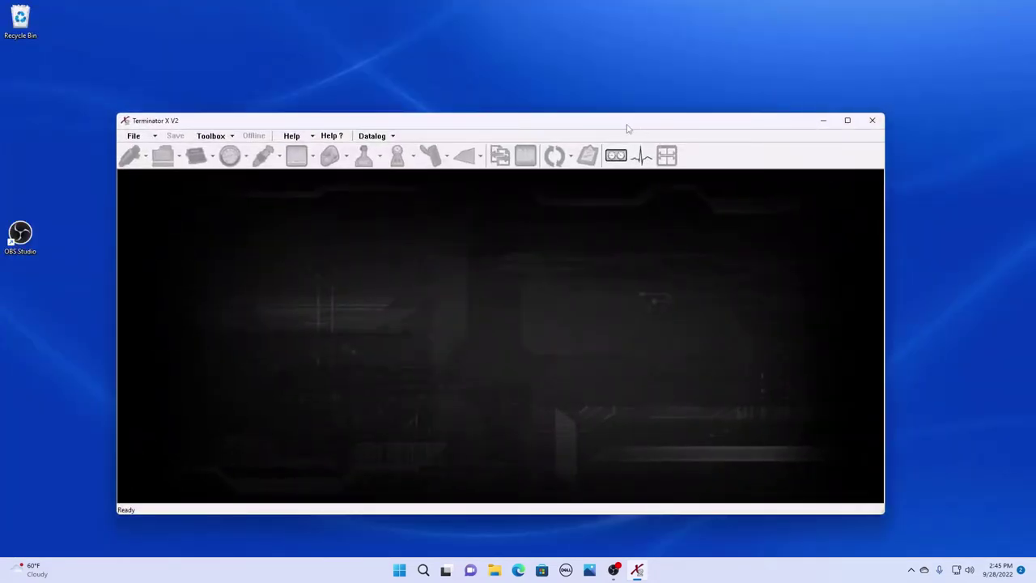
left_click_drag(627, 127, 797, 56)
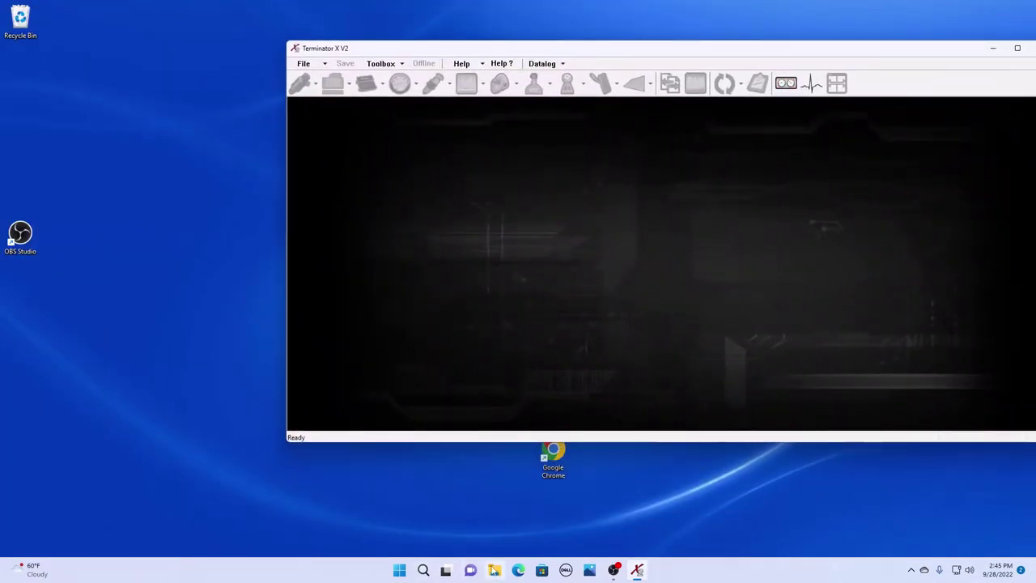
Open File Explorer with the KODAK AZ528 (E:) SD card contents, and close the extra Home window behind it
left_click(494, 571)
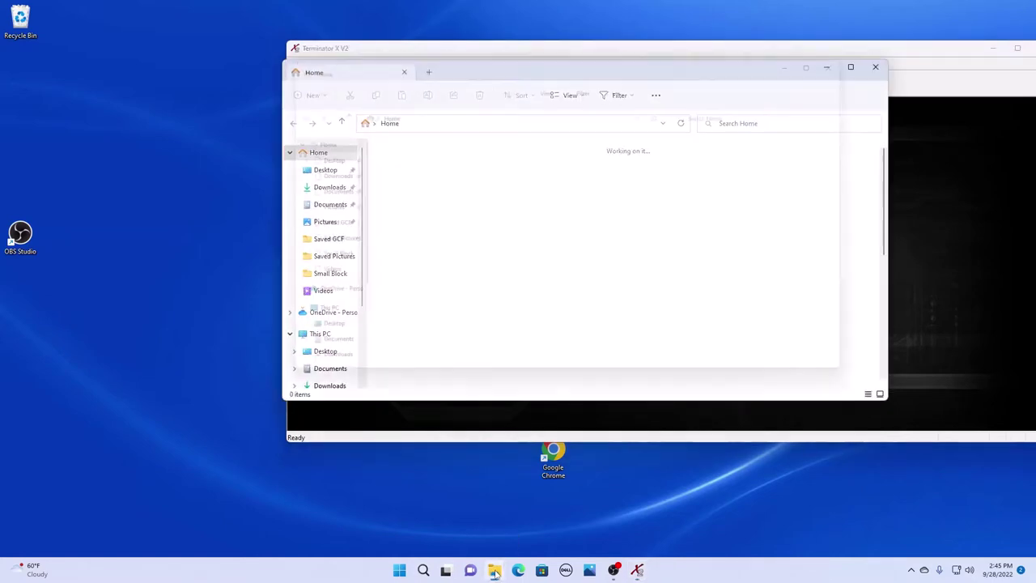
left_click_drag(540, 64, 543, 170)
left_click_drag(353, 324, 352, 404)
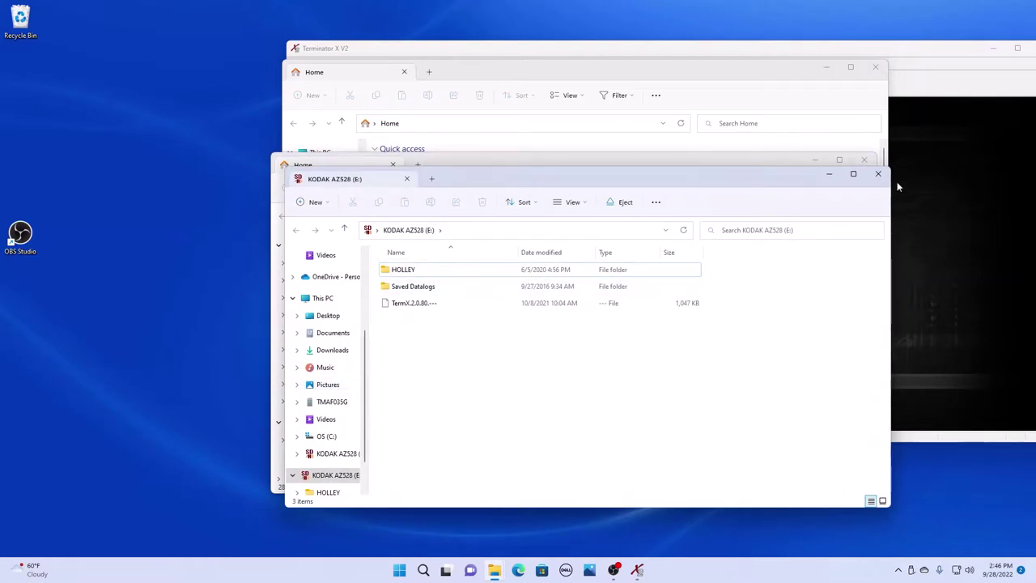
left_click(863, 160)
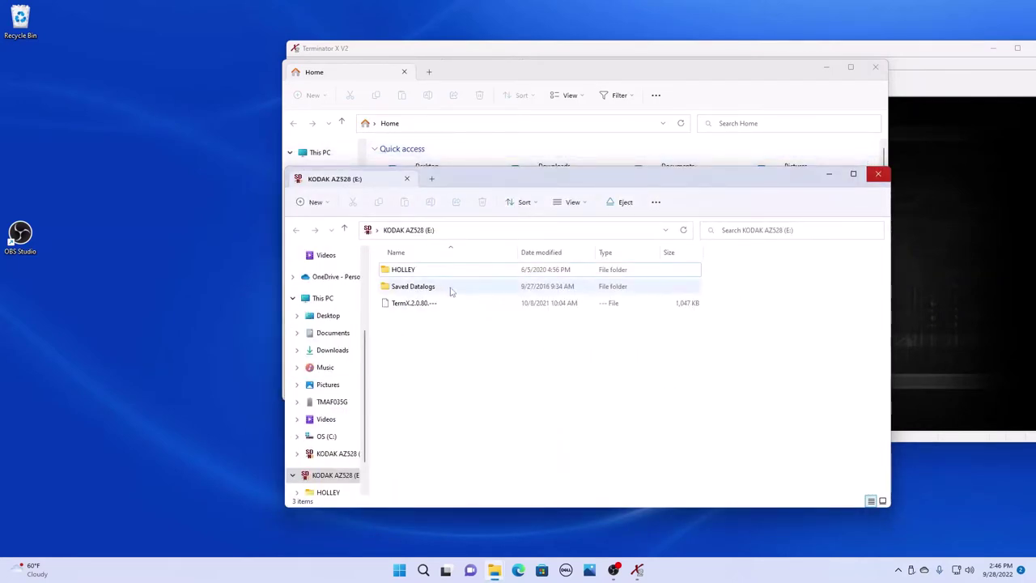
Browse the SD card to HOLLEY > FW0200 > Saved GCF, and close the remaining Home window
left_click(410, 275)
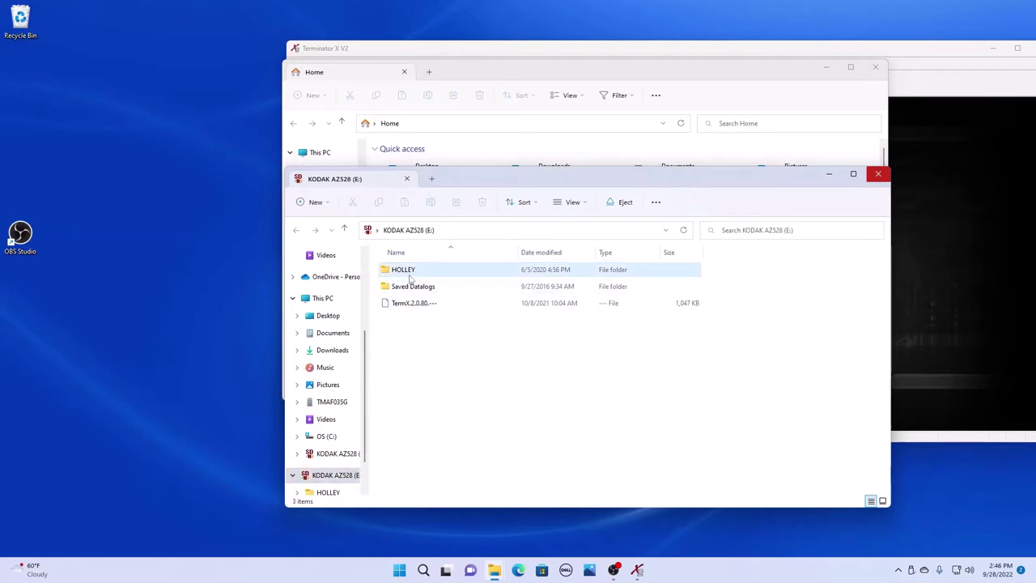
double_click(409, 275)
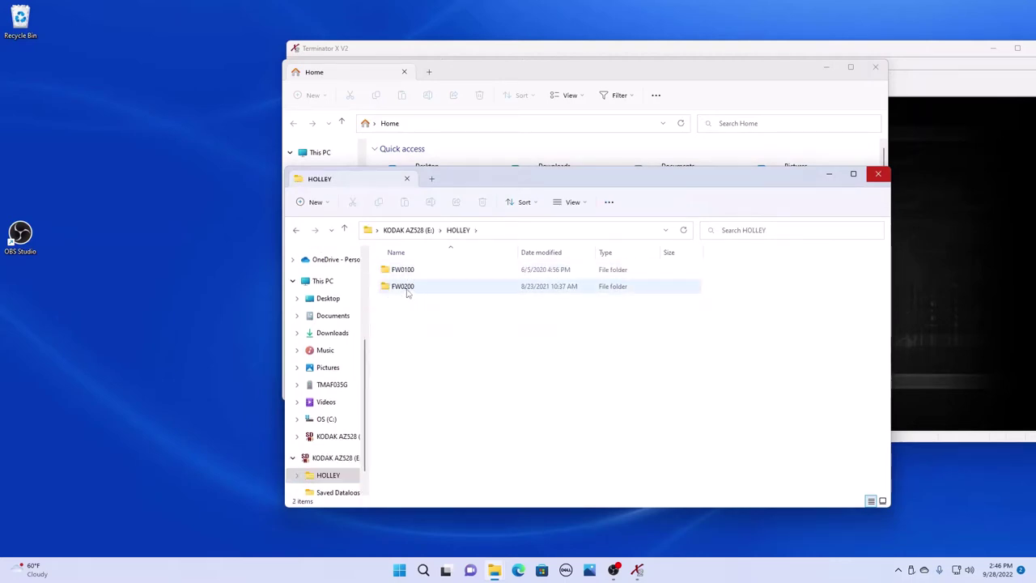
mouse_move(408, 294)
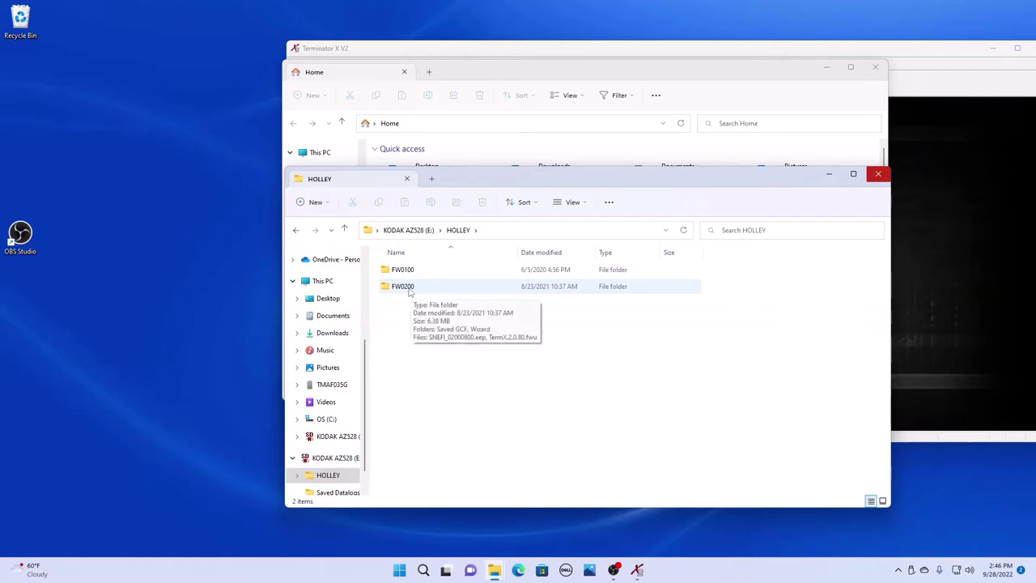
double_click(409, 289)
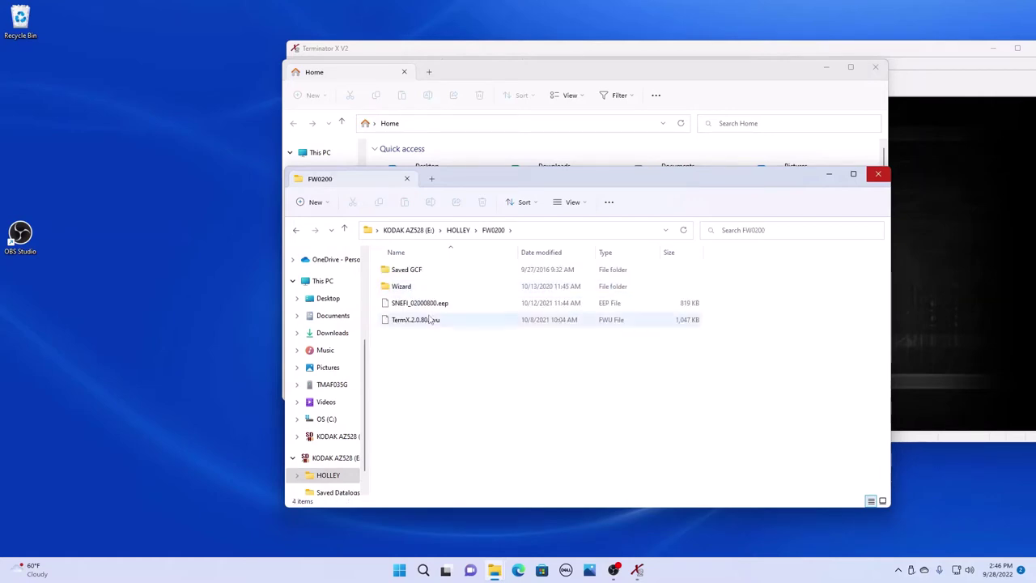
double_click(416, 272)
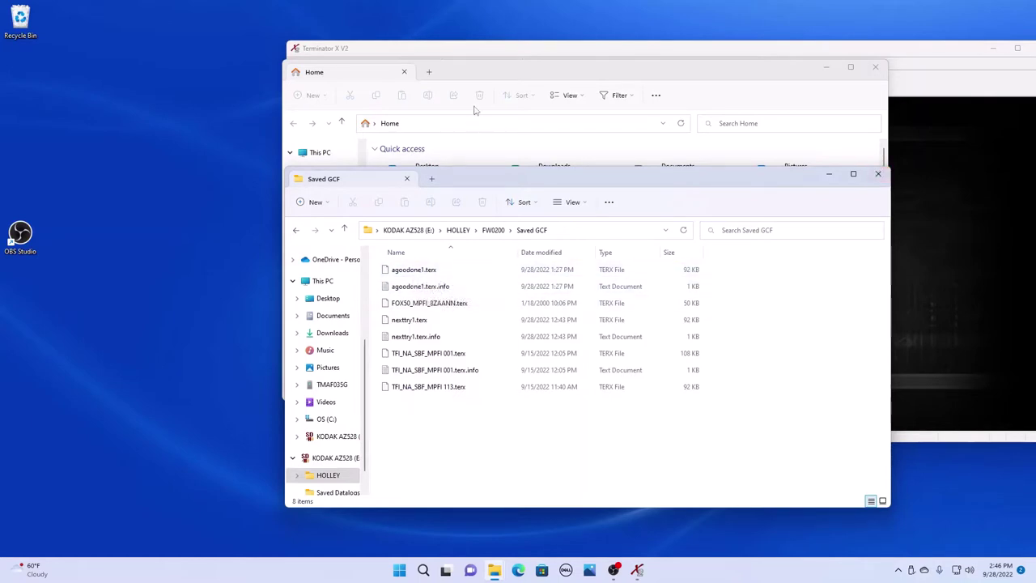
left_click_drag(487, 71, 524, 165)
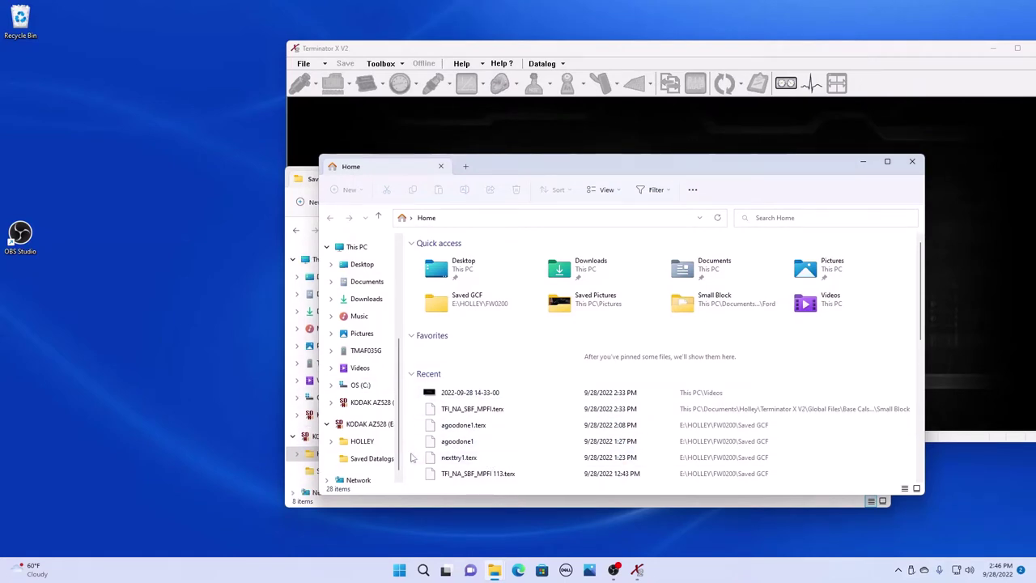
left_click(915, 164)
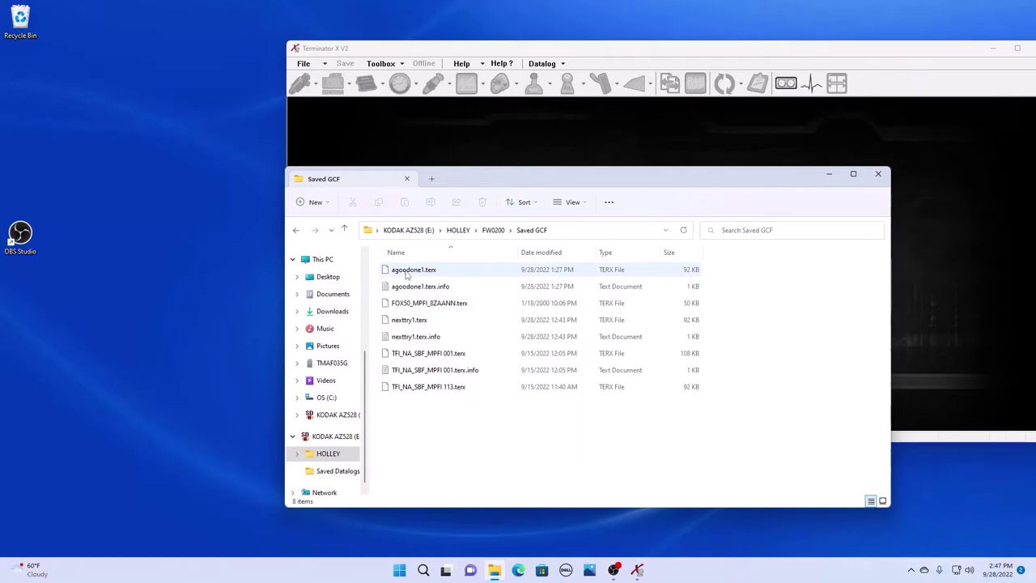
Load agoodone1.terx from the Saved GCF folder into Terminator X, close File Explorer, and maximize the Terminator X window
left_click_drag(407, 275, 323, 54)
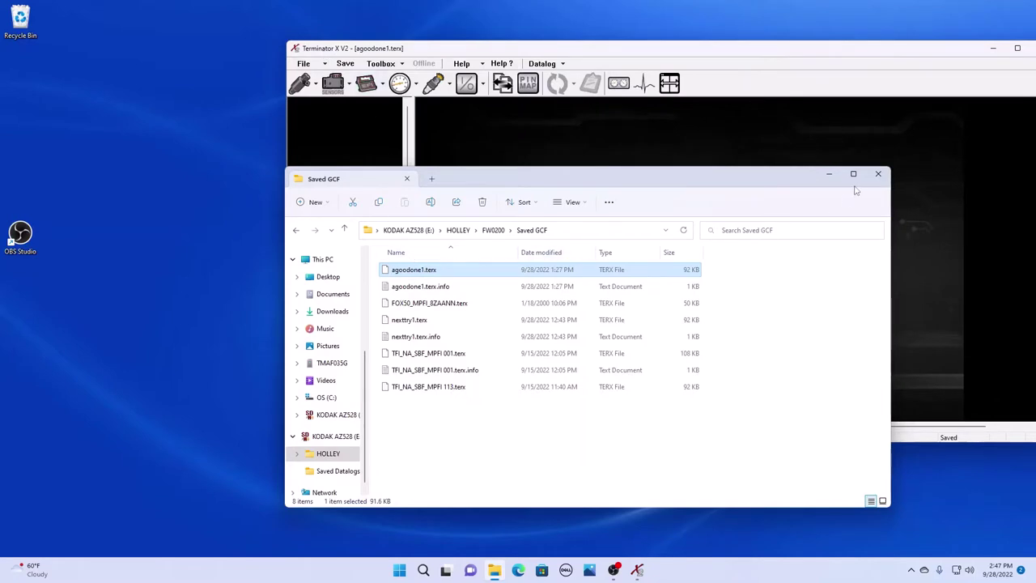
left_click(878, 175)
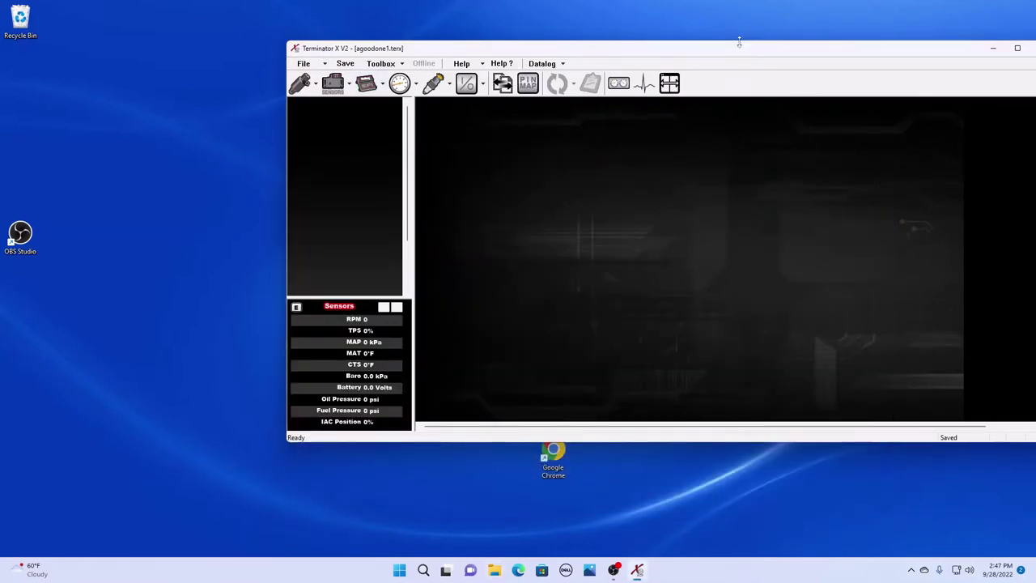
left_click_drag(751, 54, 639, 64)
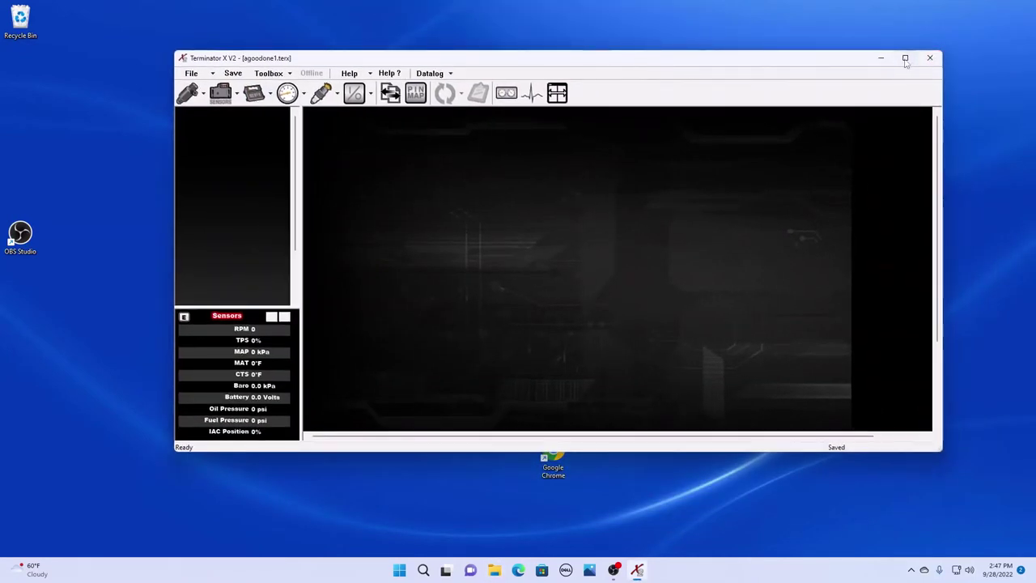
left_click(905, 59)
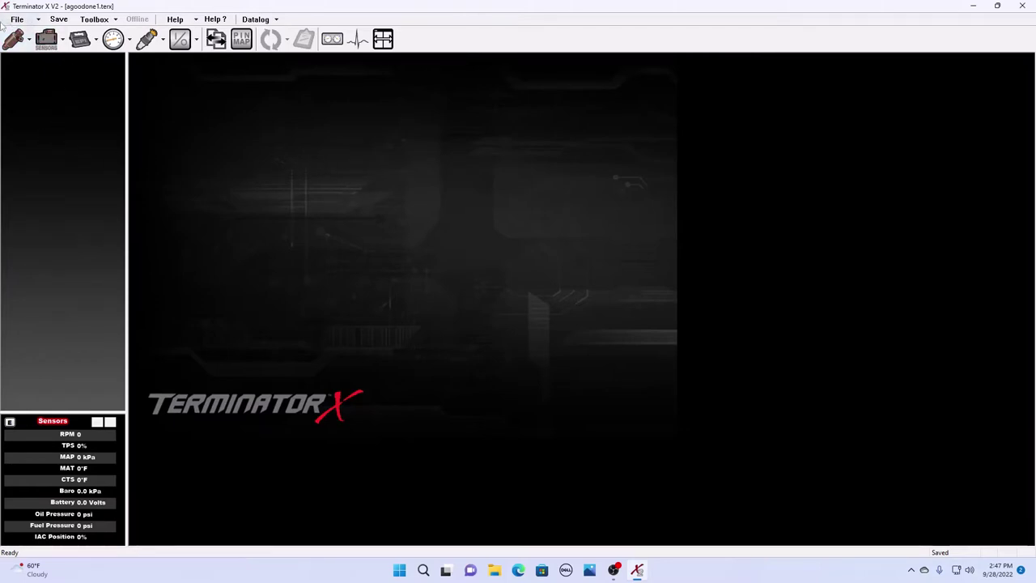
Review the loaded tune's fuel settings, including the base fuel table, fuel graph, target A/F ratio and acceleration enrichment
left_click(18, 20)
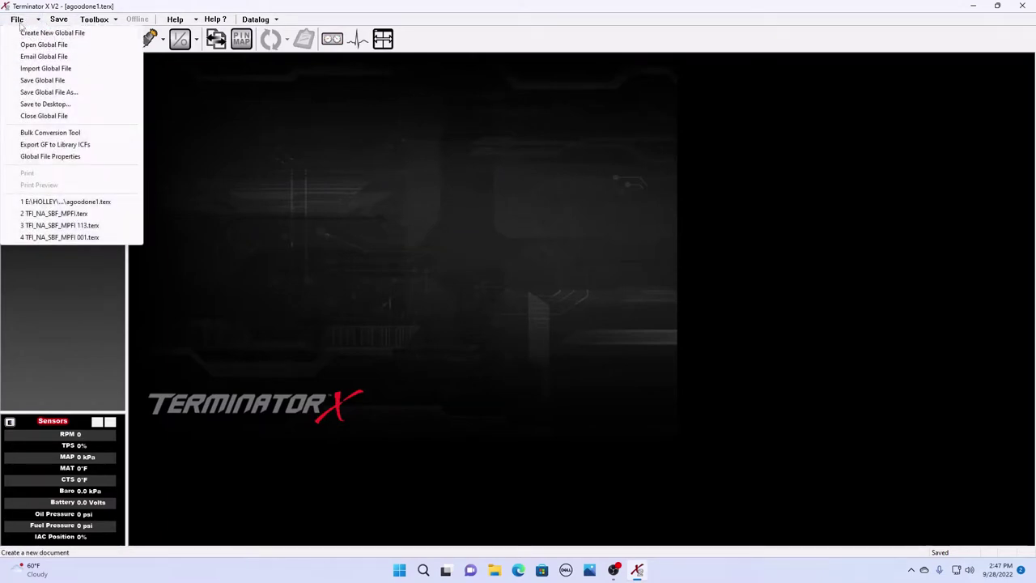
left_click(58, 279)
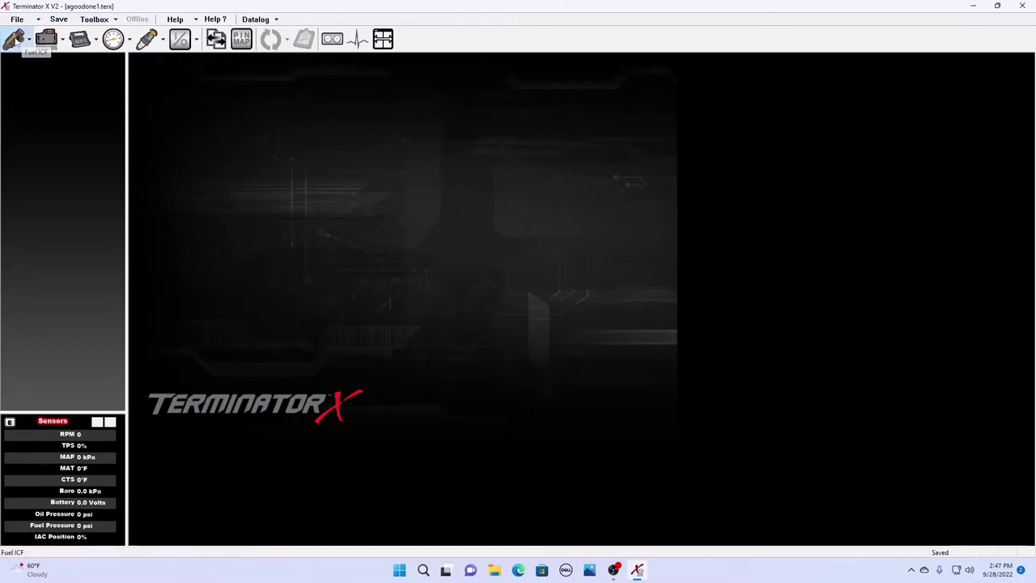
left_click(13, 39)
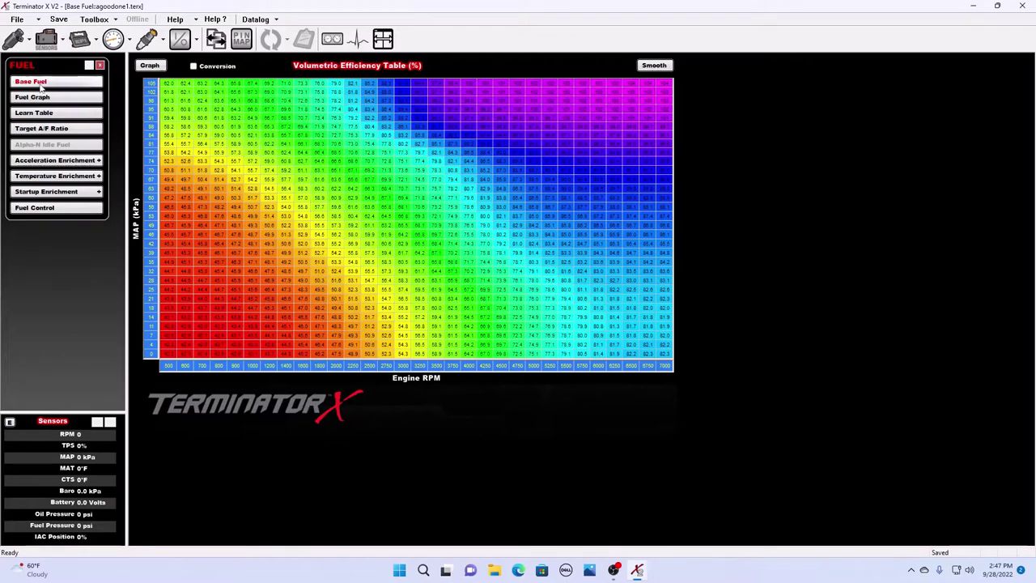
left_click(34, 113)
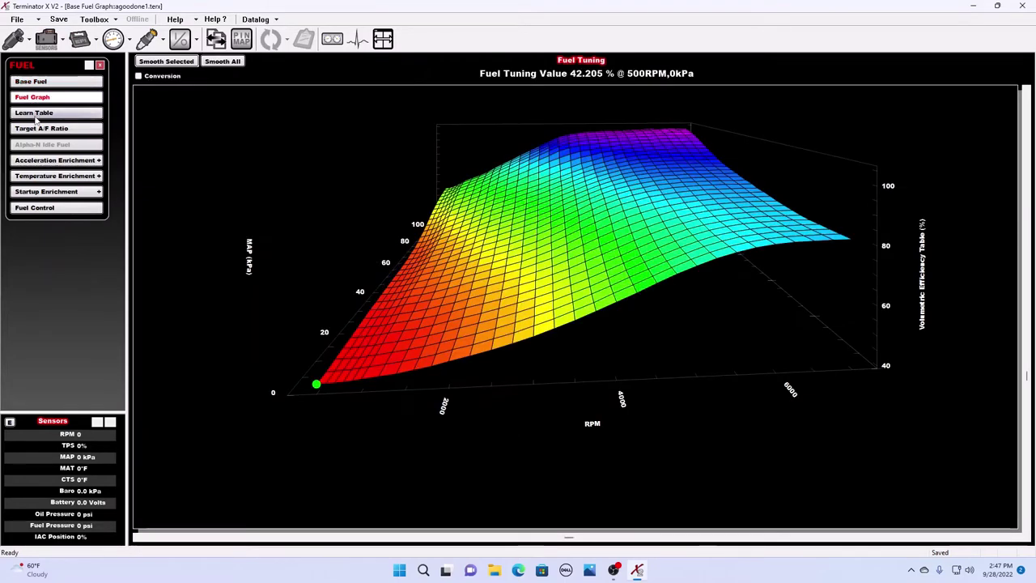
left_click(42, 128)
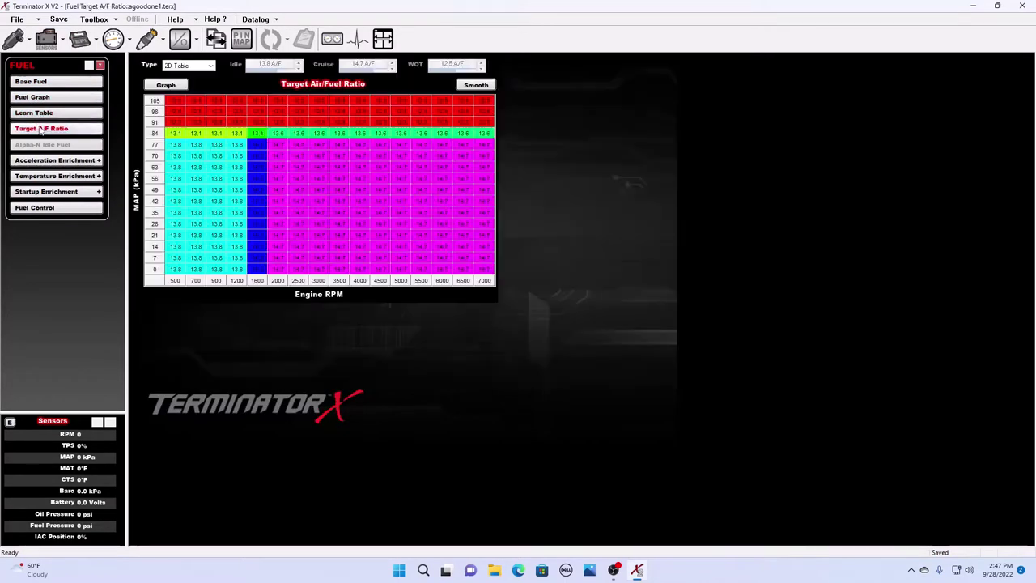
left_click(40, 161)
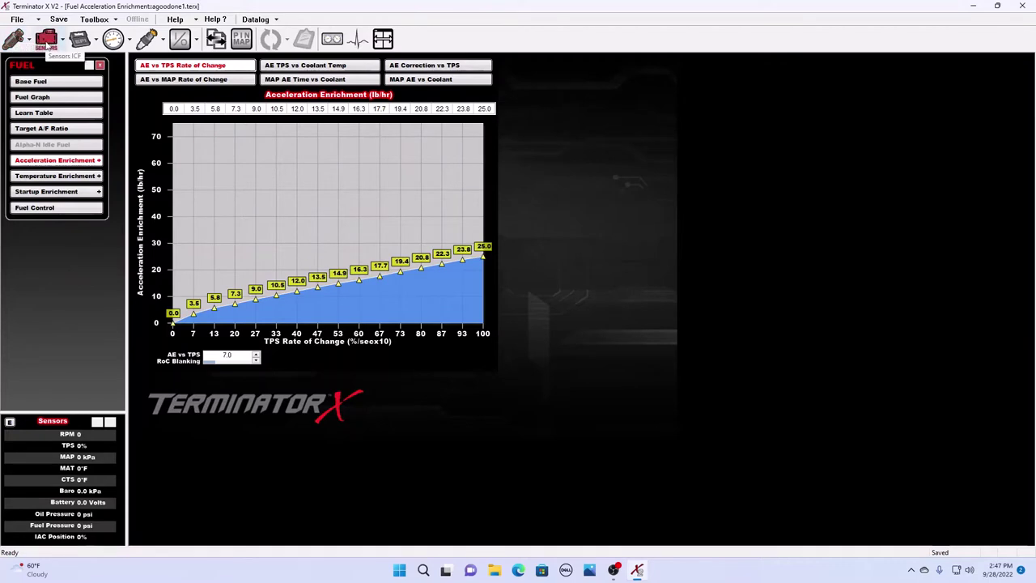
Review the MAP, CTS, MAT, oil pressure and fuel pressure sensor settings, including the sensor types available for fuel pressure
left_click(47, 38)
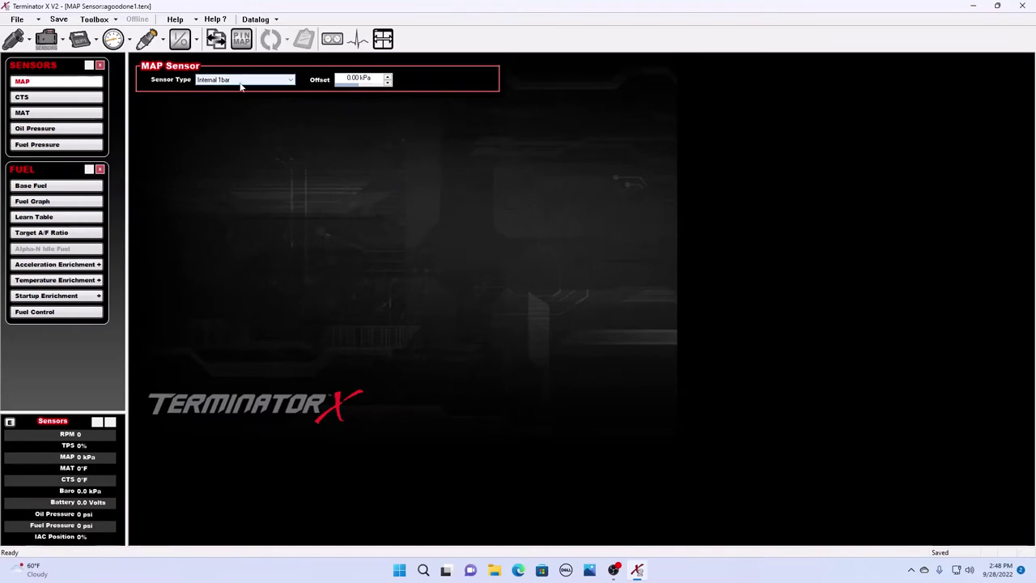
left_click(64, 98)
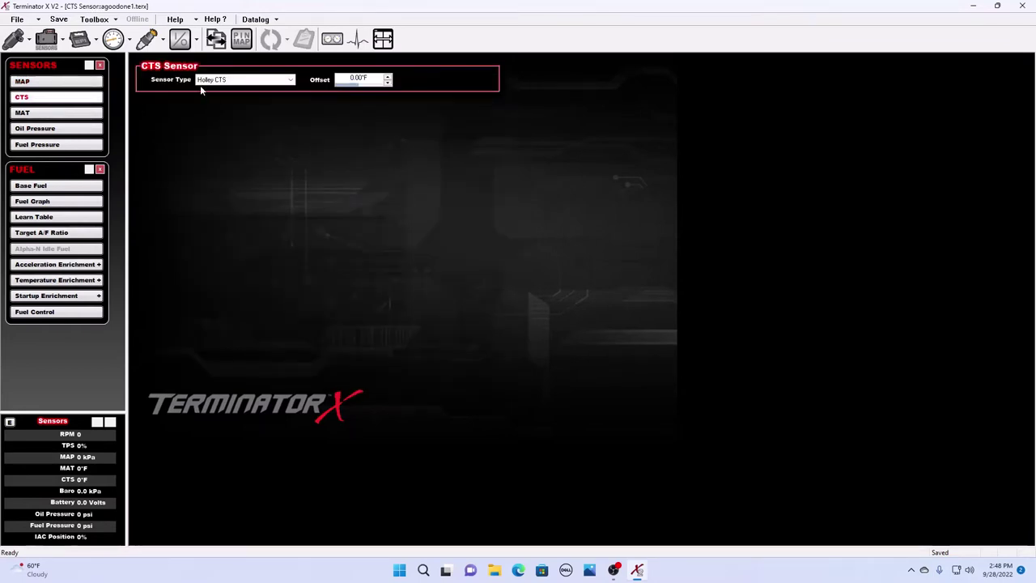
left_click(25, 113)
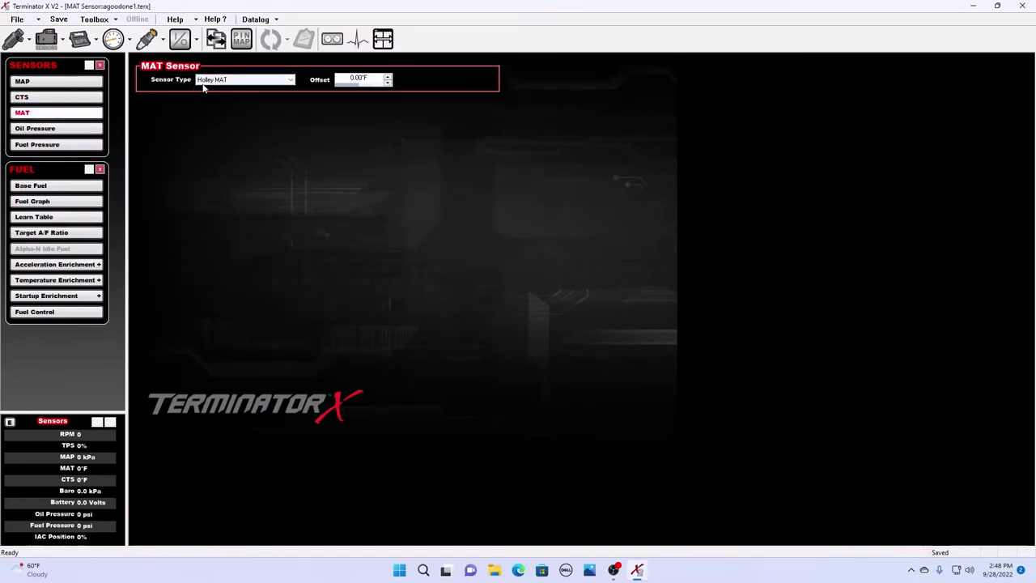
left_click(45, 130)
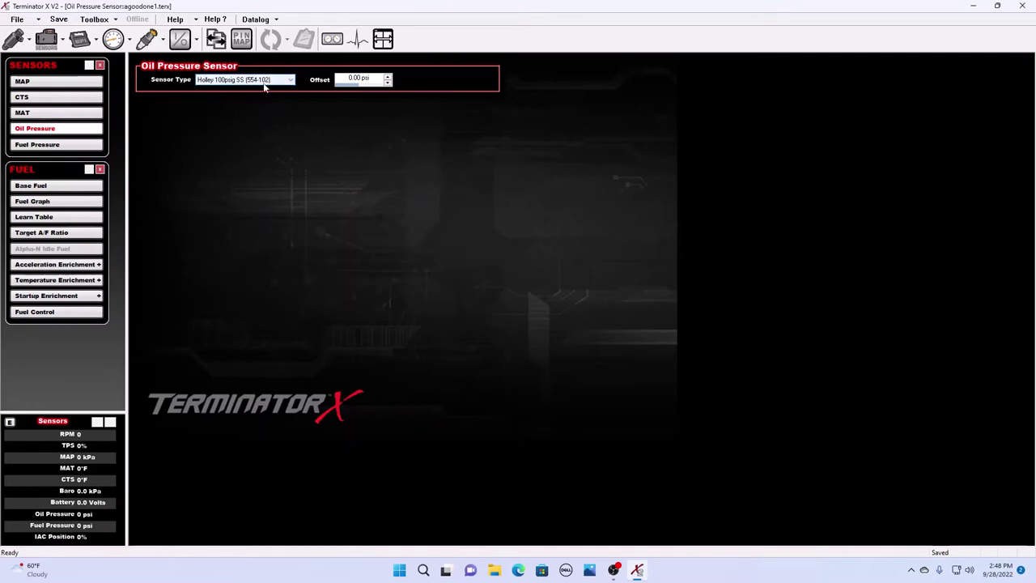
left_click(48, 144)
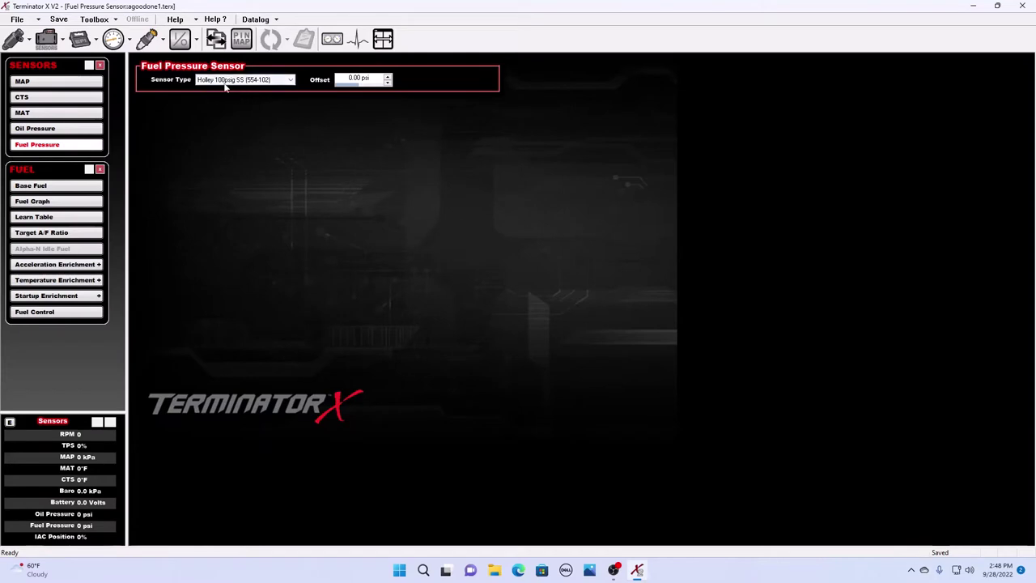
left_click(74, 131)
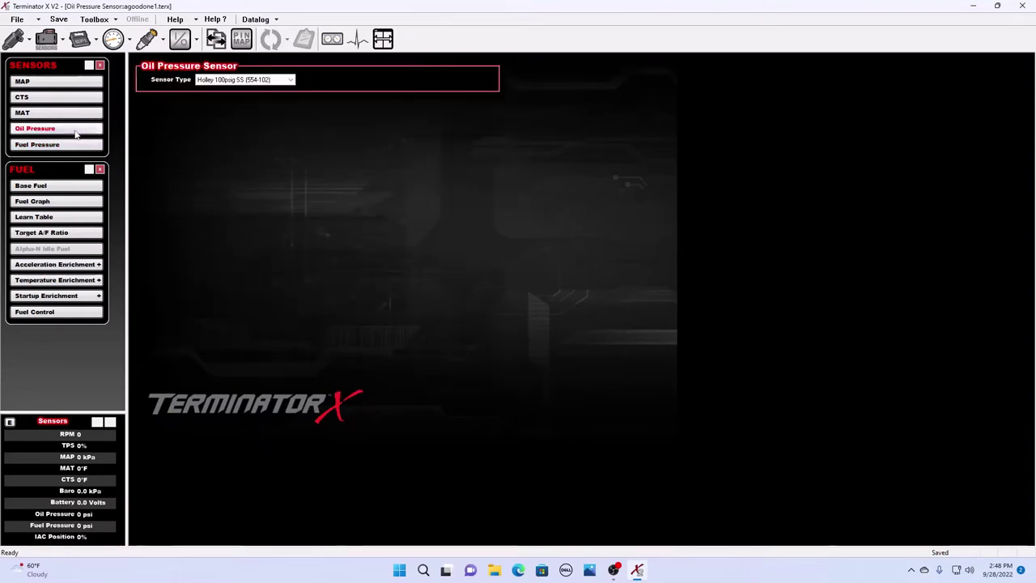
left_click(73, 145)
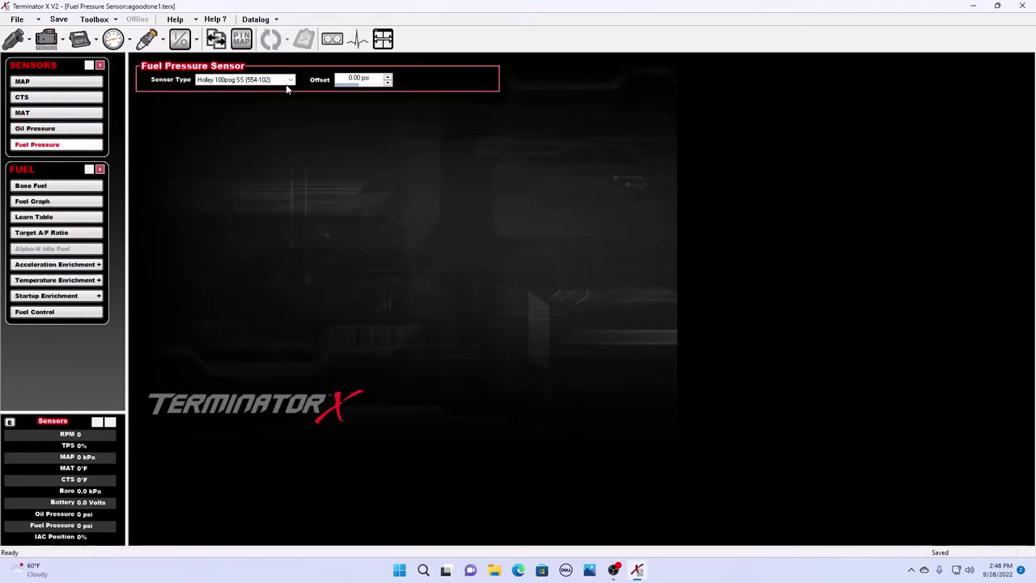
left_click(289, 80)
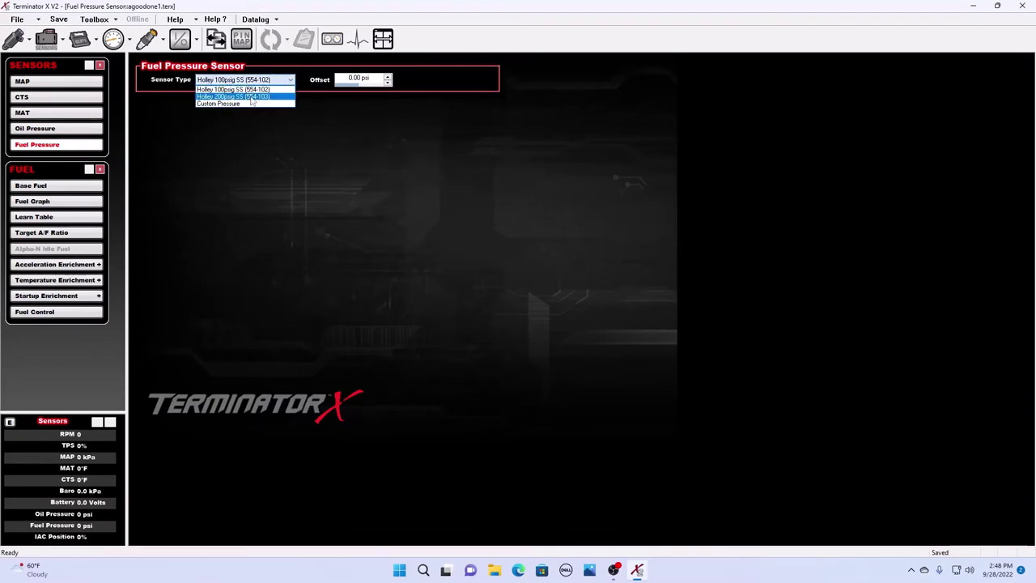
left_click(233, 142)
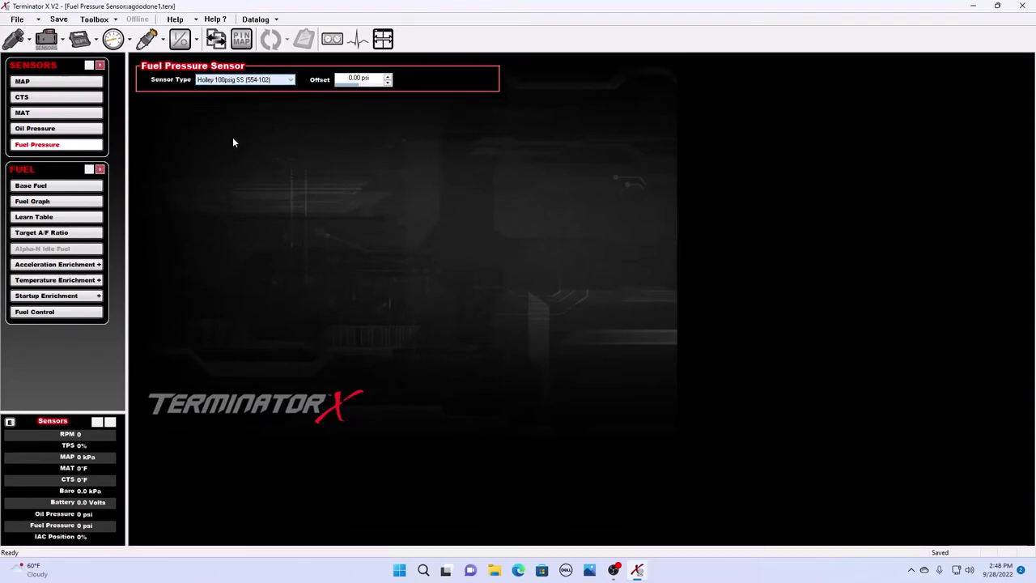
Reselect VE Based load sensing in the system's engine parameters and accept the automatic update of the fuel and spark base tables
left_click(32, 185)
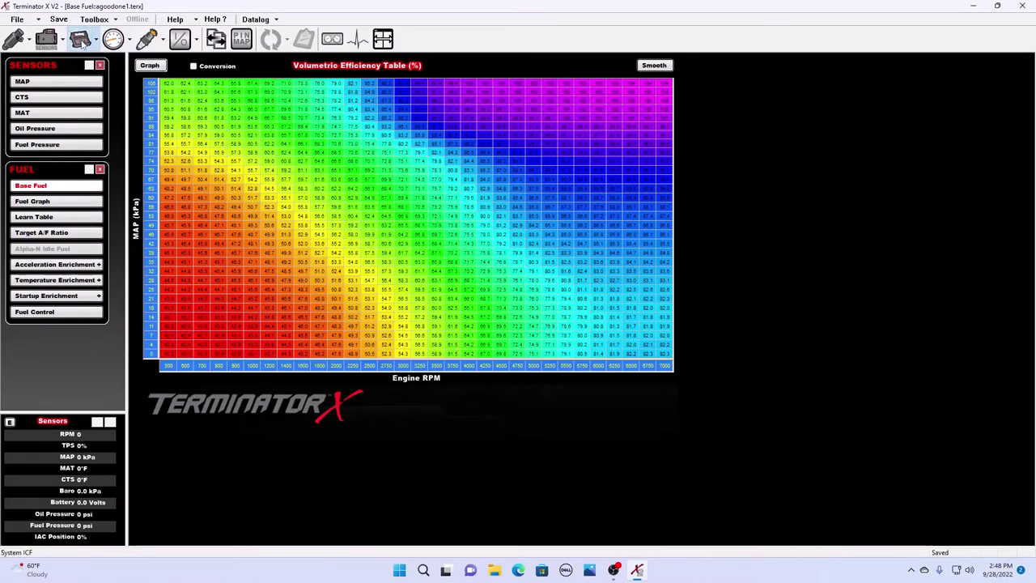
left_click(81, 41)
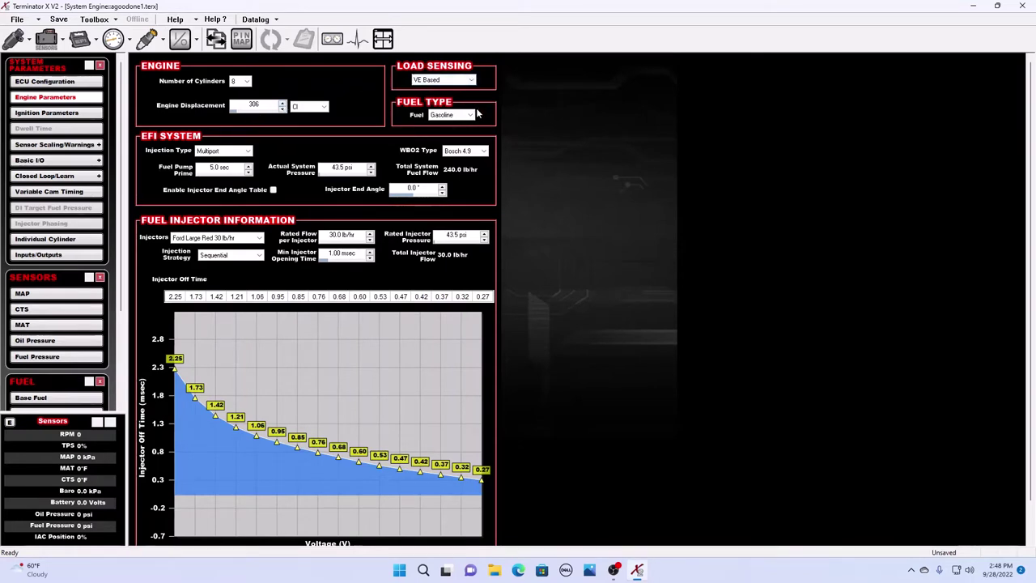
left_click(469, 80)
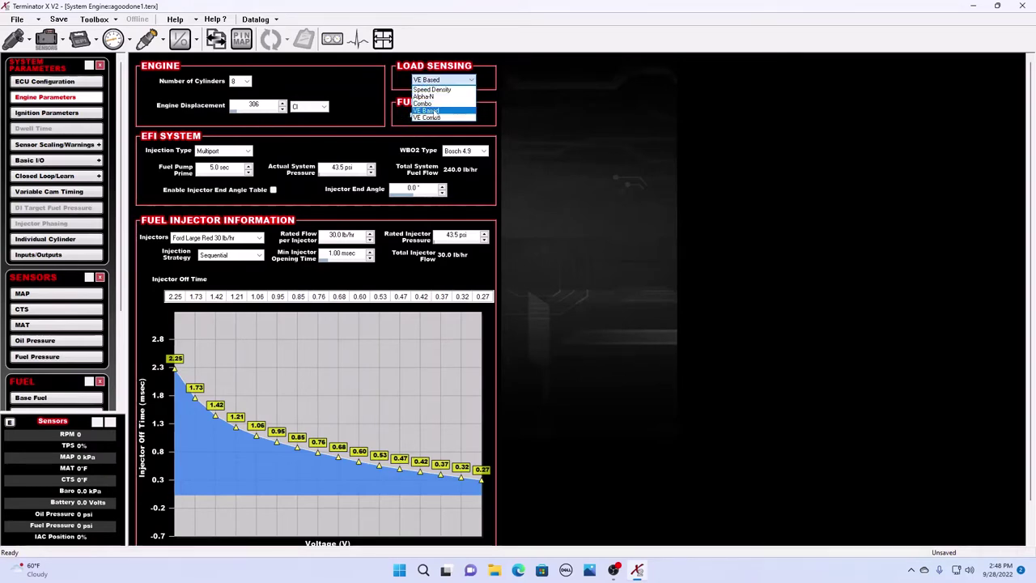
left_click(436, 111)
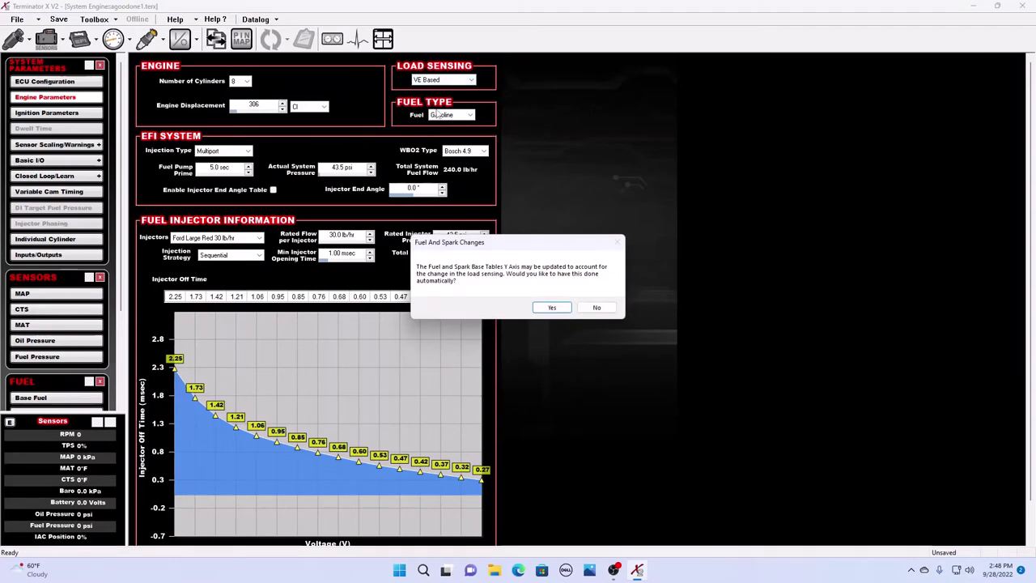
left_click(552, 307)
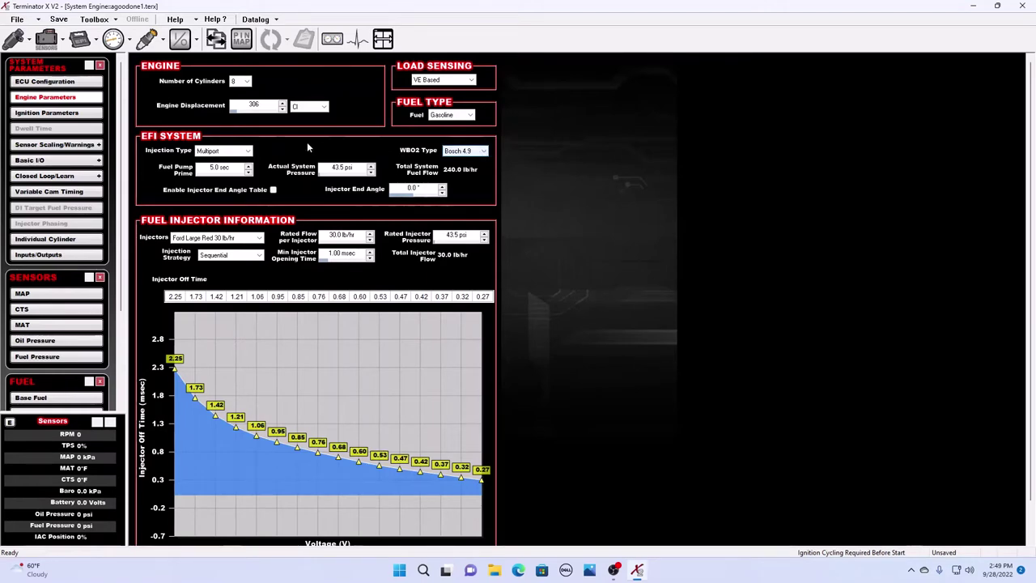
Reselect Multiport as the EFI injection type and set the actual system pressure to 35.5 psi
left_click(243, 152)
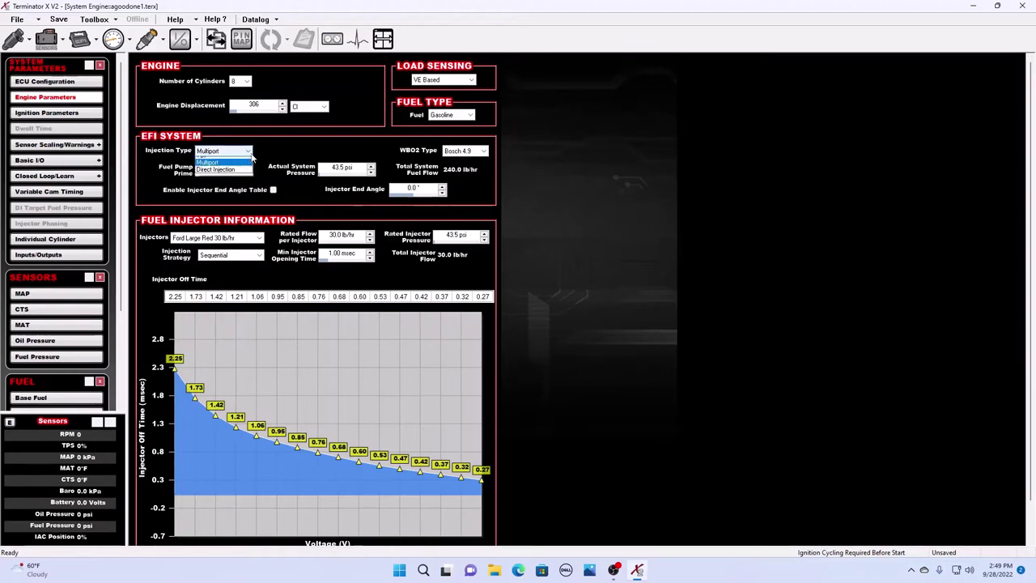
left_click(212, 170)
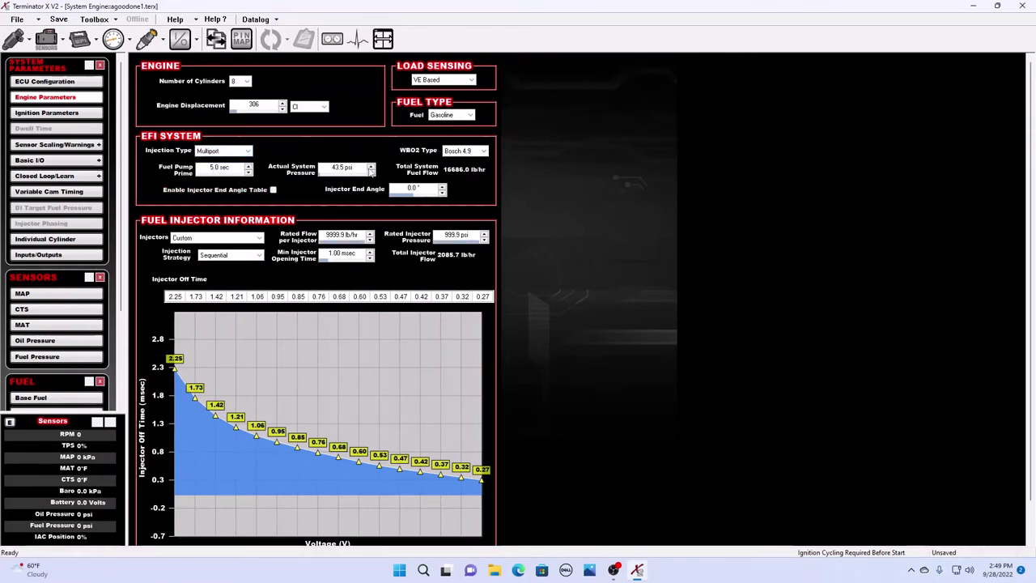
left_click(370, 166)
left_click(370, 167)
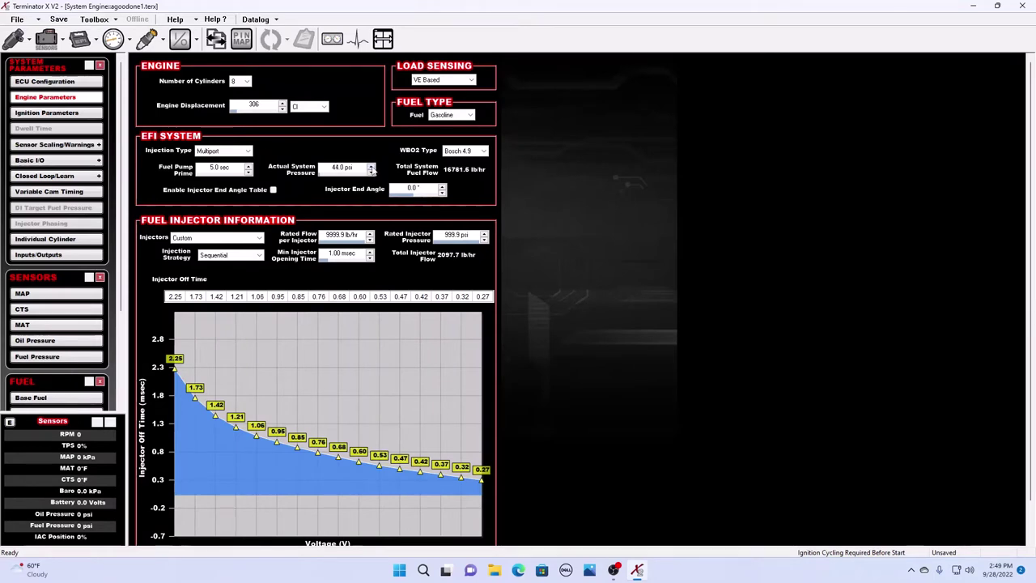
left_click(371, 166)
left_click(370, 174)
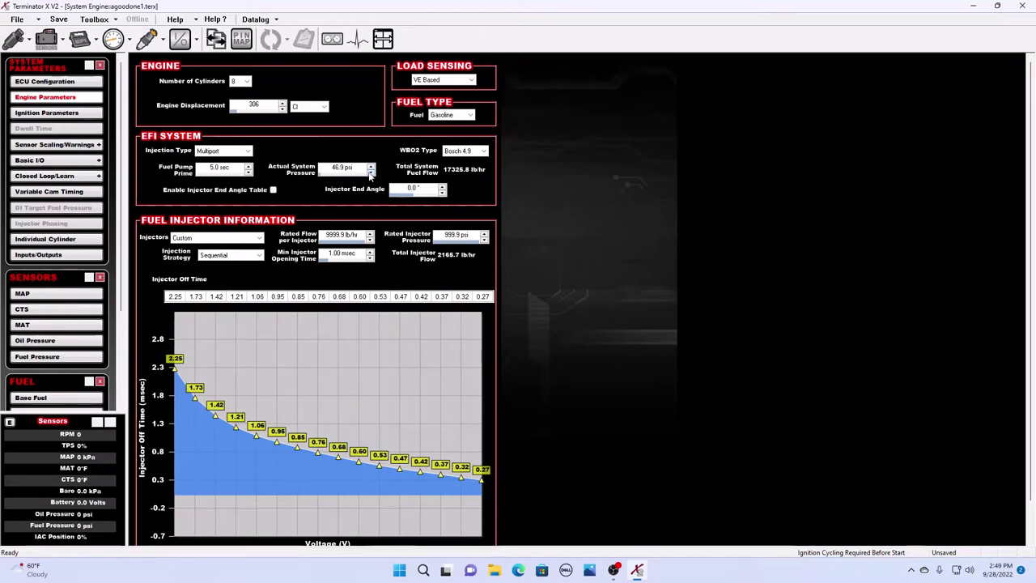
left_click(370, 173)
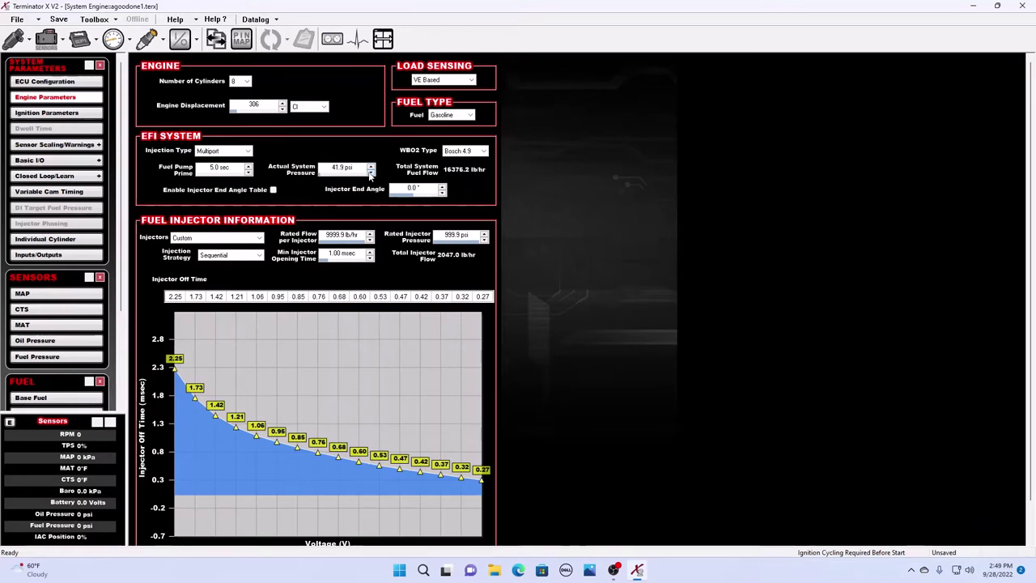
left_click(370, 173)
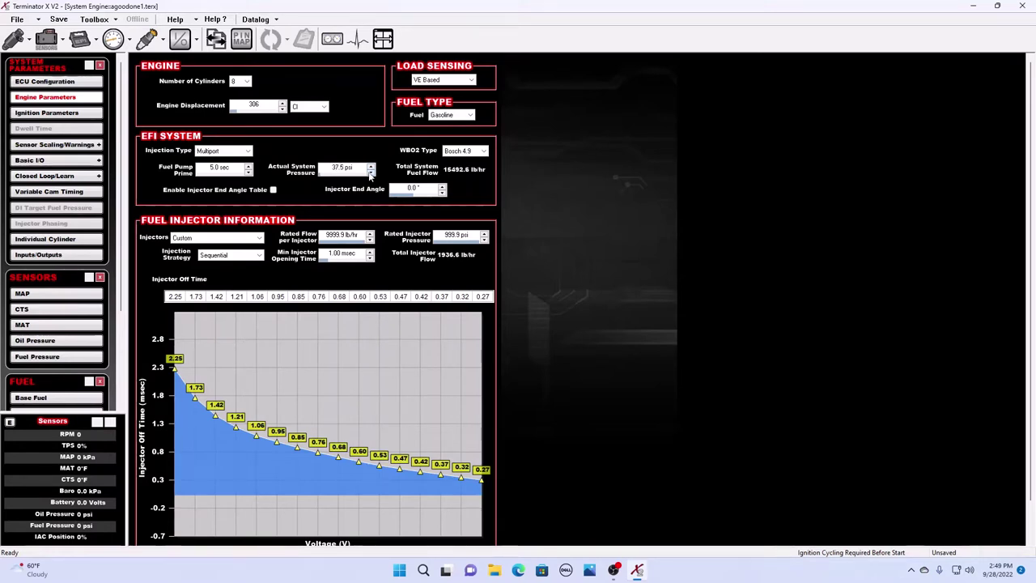
left_click(370, 173)
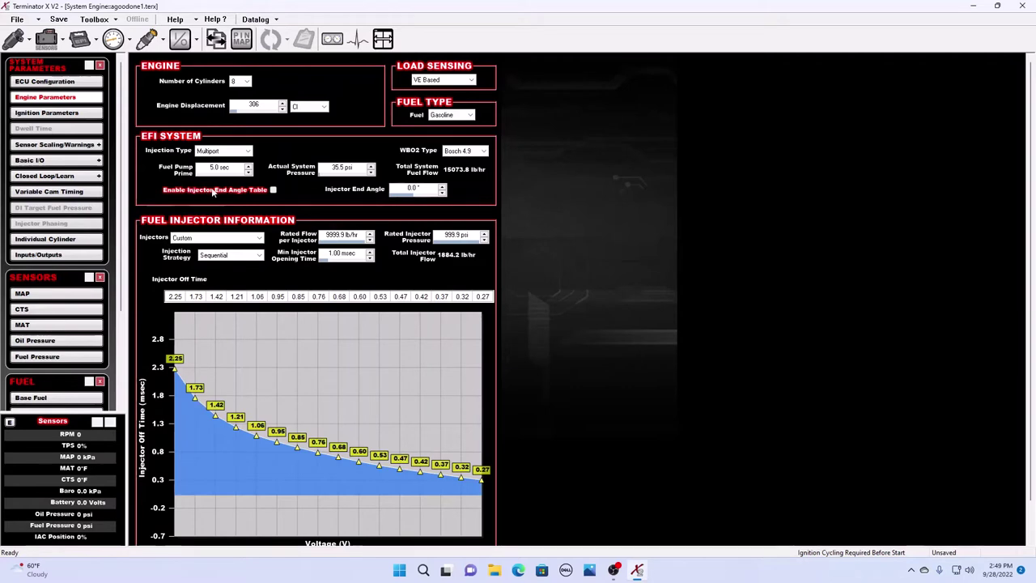
Enable the injector end angle table and examine the Injector Phasing and Individual Cylinder settings
left_click(273, 190)
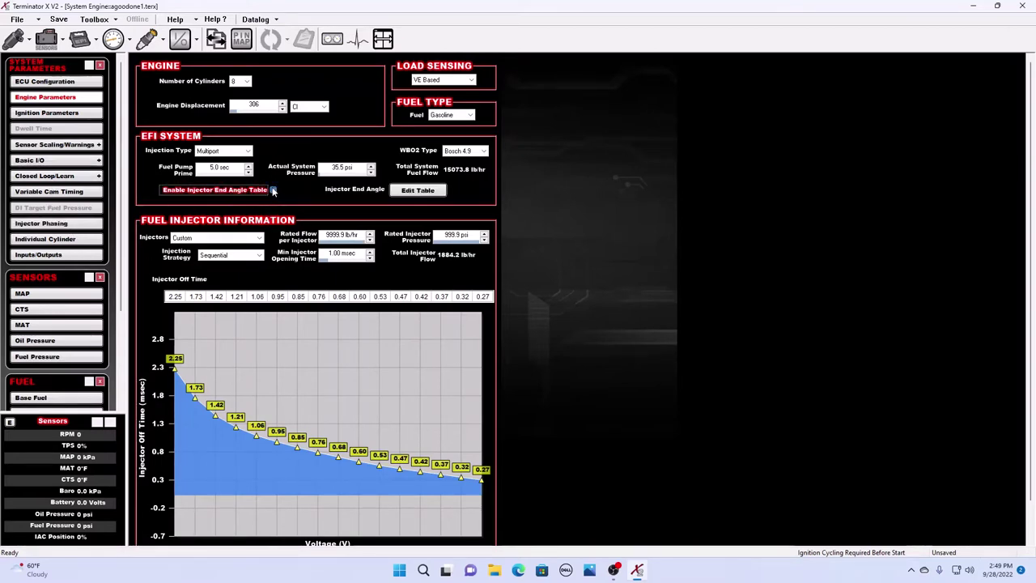
left_click(53, 223)
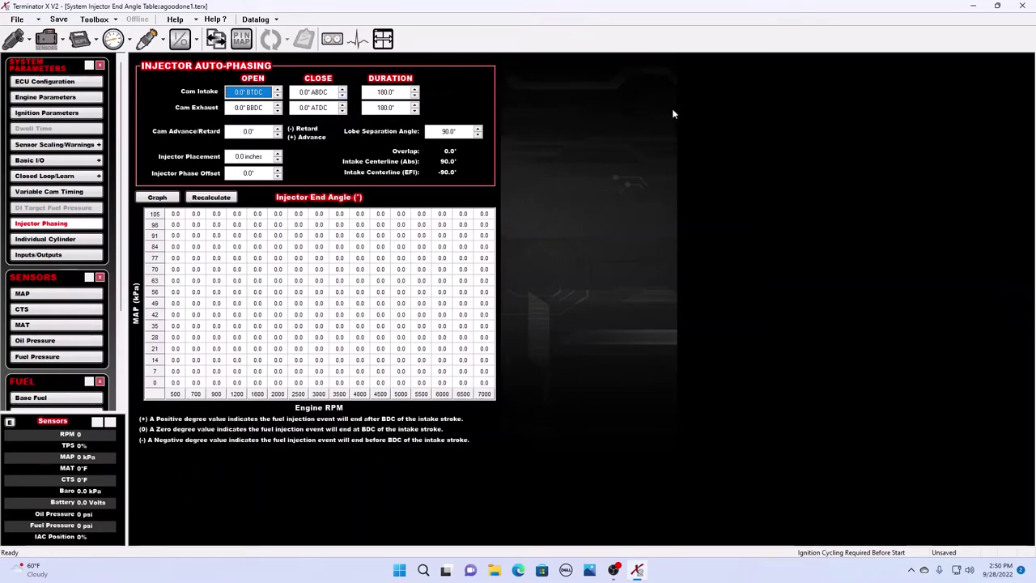
left_click(52, 241)
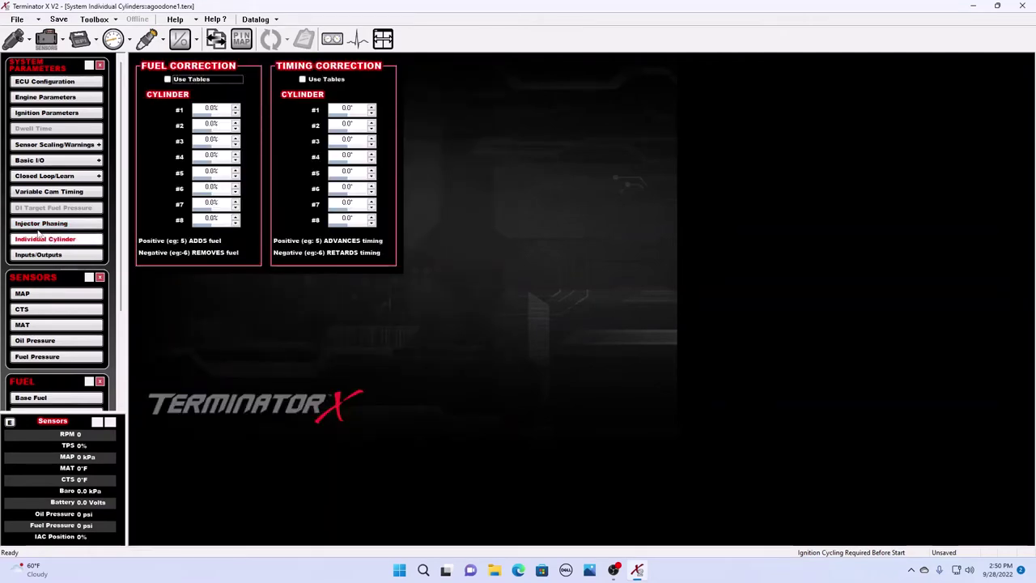
left_click(41, 225)
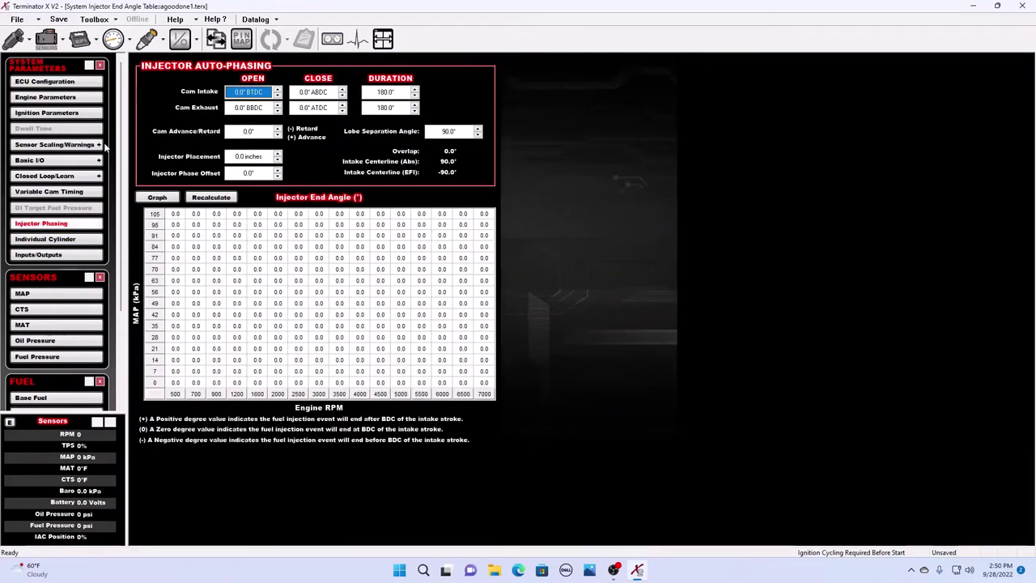
Check the sensor scaling and ECU configuration, and disable the injector end angle table in the engine parameters
left_click(39, 146)
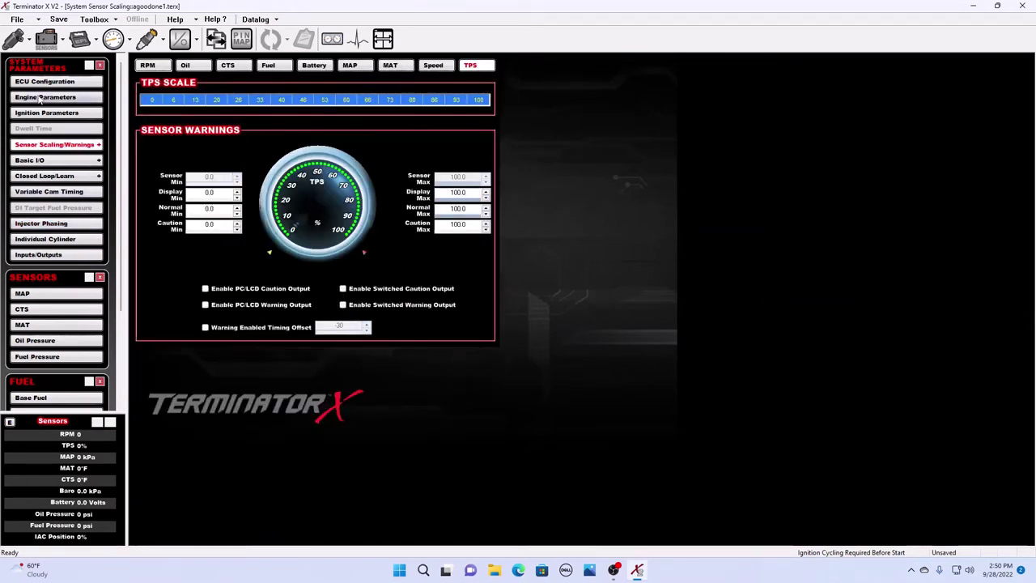
left_click(39, 83)
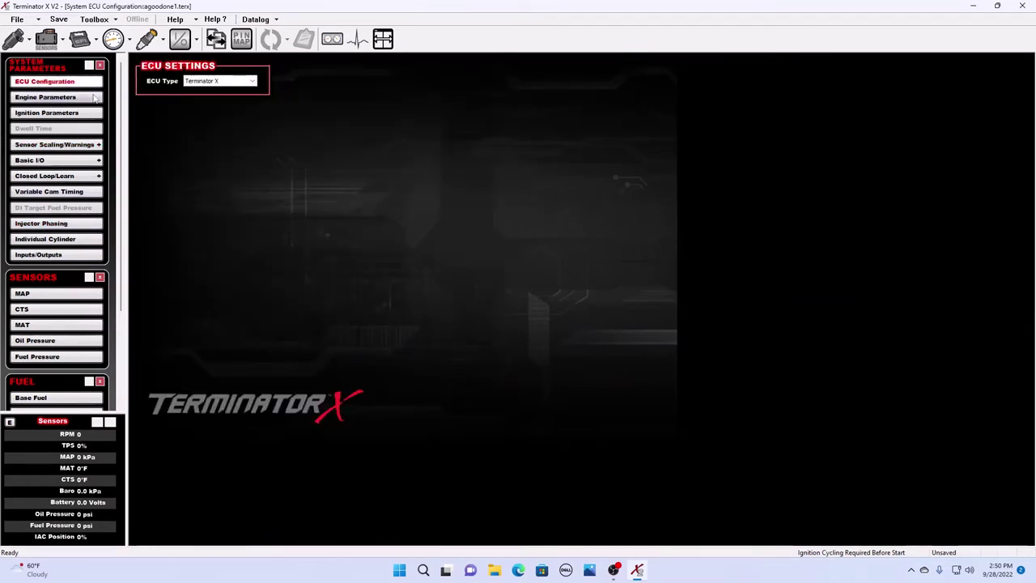
left_click(48, 98)
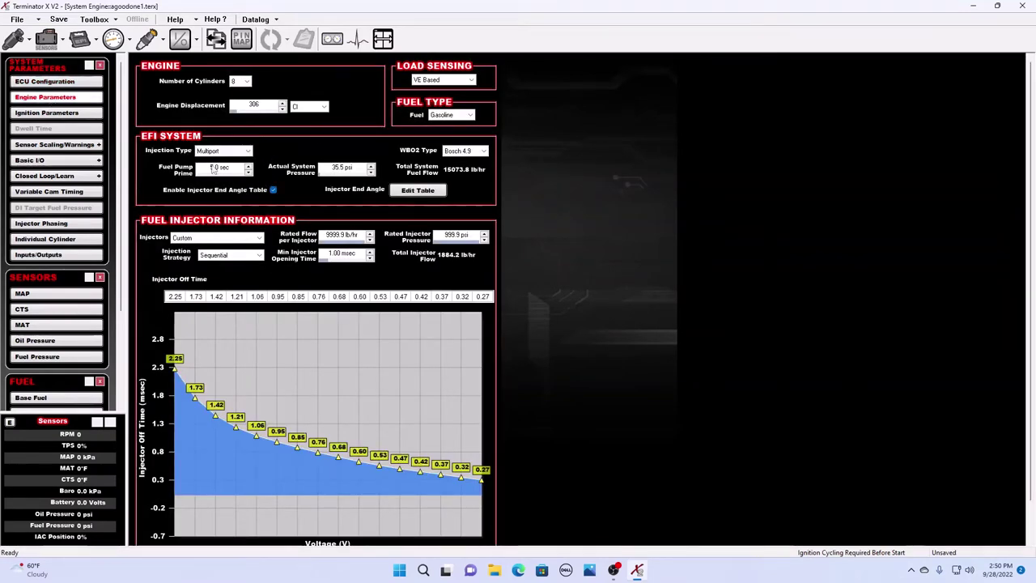
left_click(272, 190)
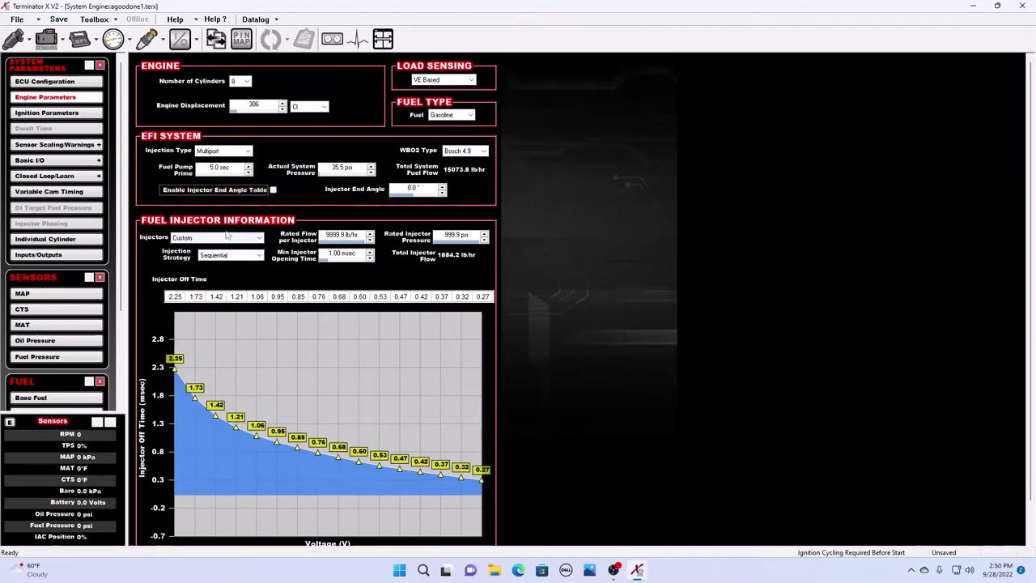
Choose Ford Large Red 30 lb/hr as the injector type in the fuel injector information
left_click(258, 240)
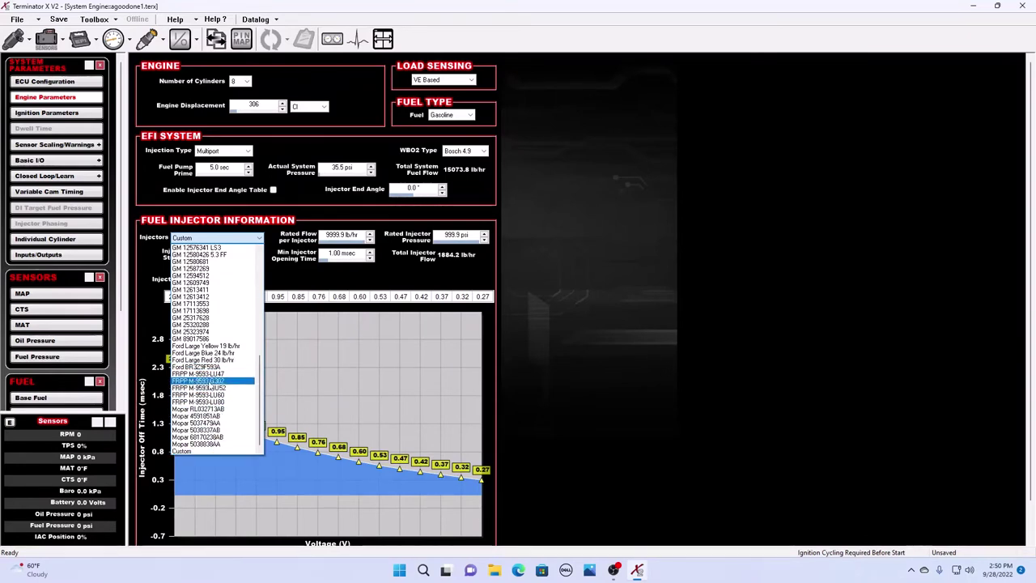
scroll(207, 324, "up", 15)
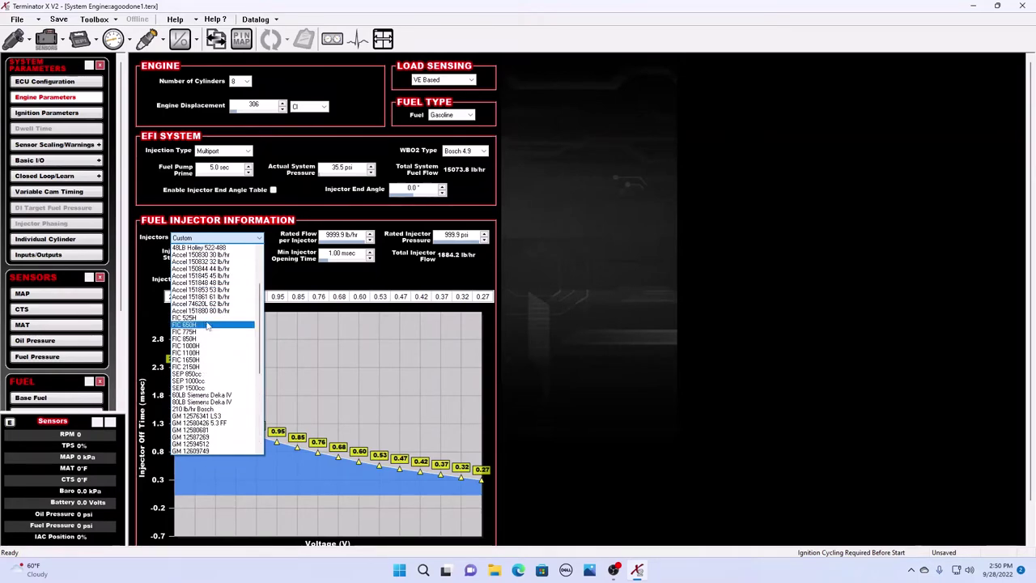
scroll(208, 365, "up", 2)
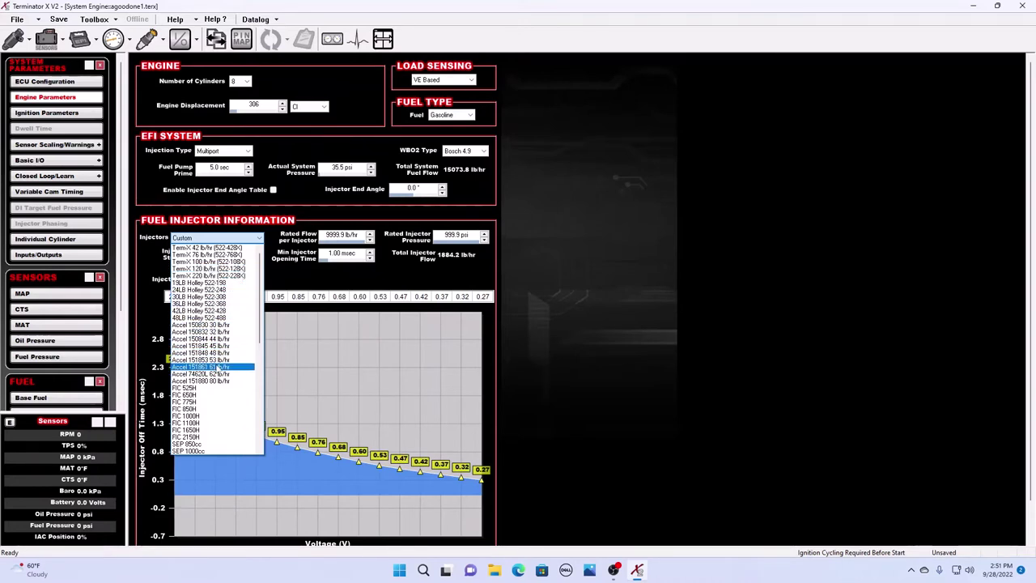
scroll(214, 385, "down", 1)
scroll(215, 383, "down", 5)
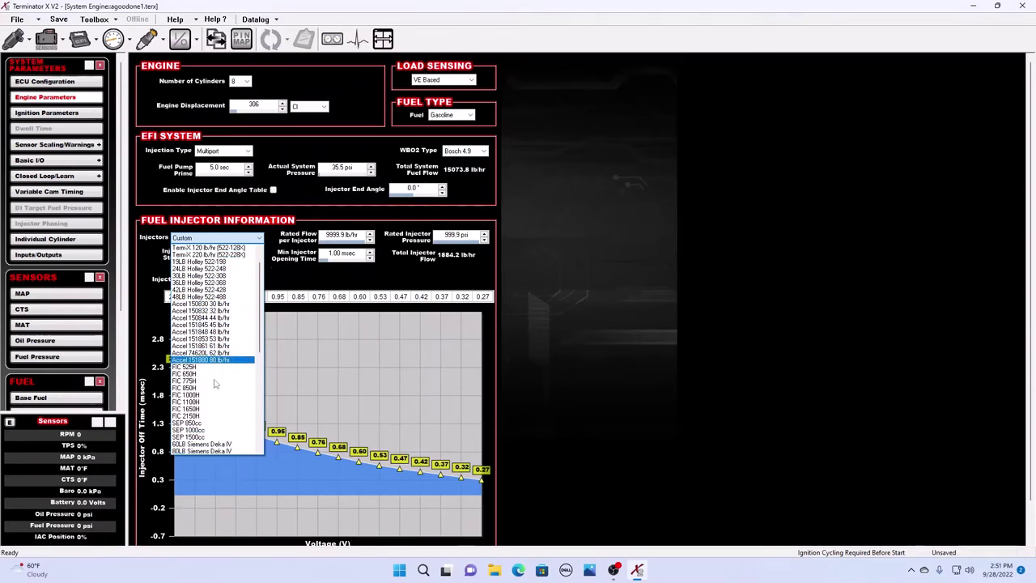
scroll(215, 384, "down", 6)
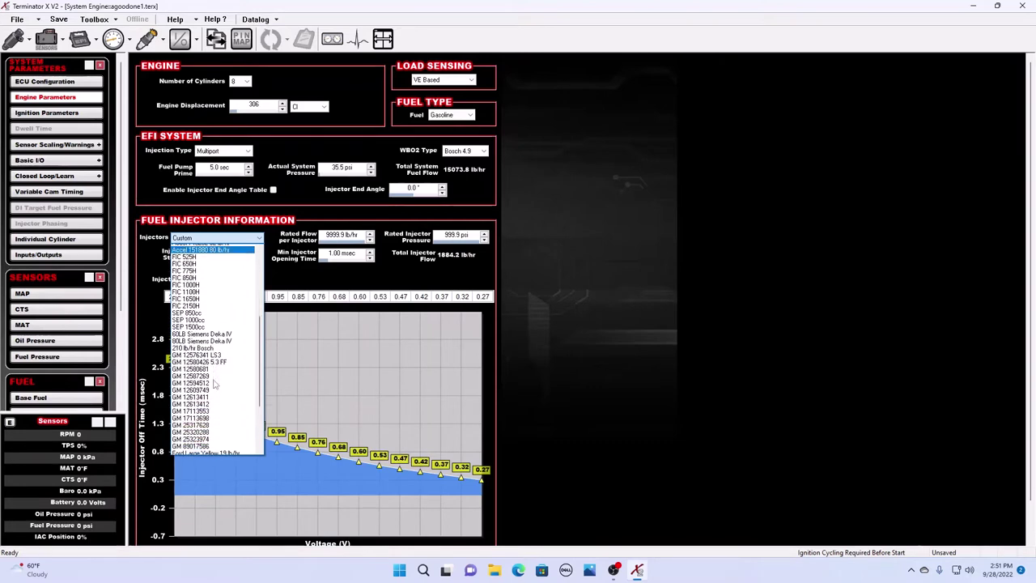
scroll(196, 400, "down", 1)
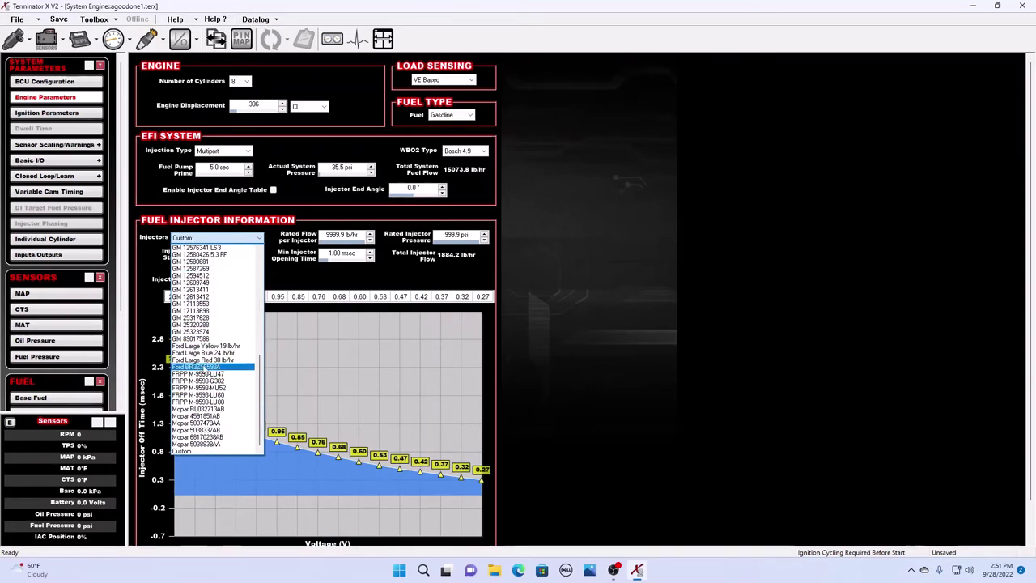
left_click(209, 361)
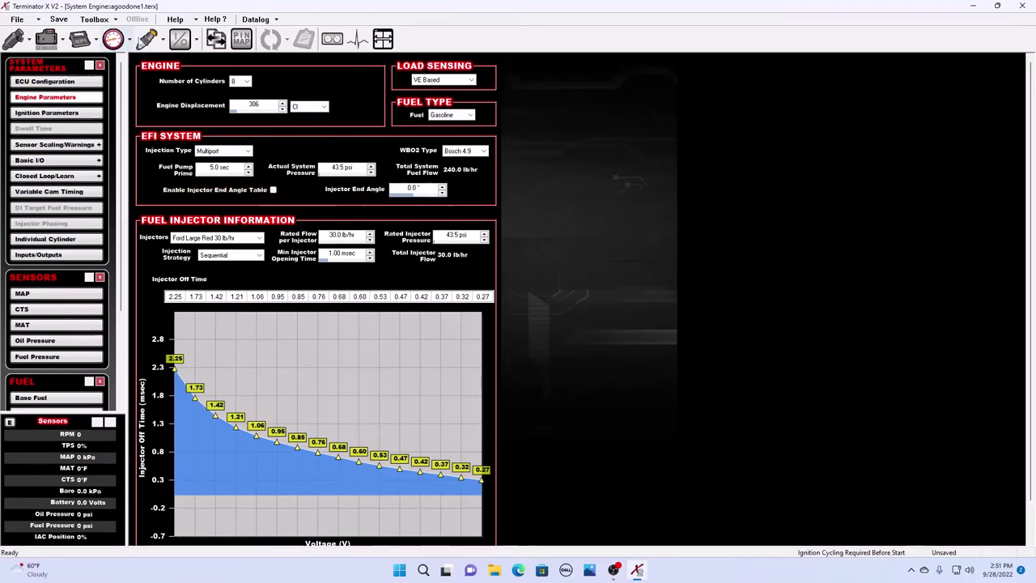
Open the idle settings and examine the target idle speed table over coolant temperature
left_click(113, 39)
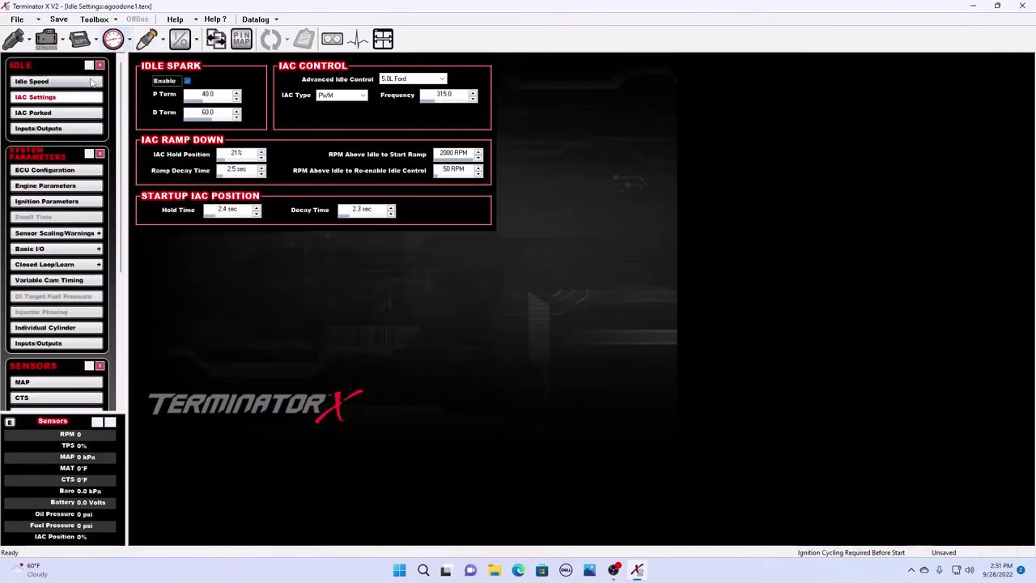
left_click(42, 86)
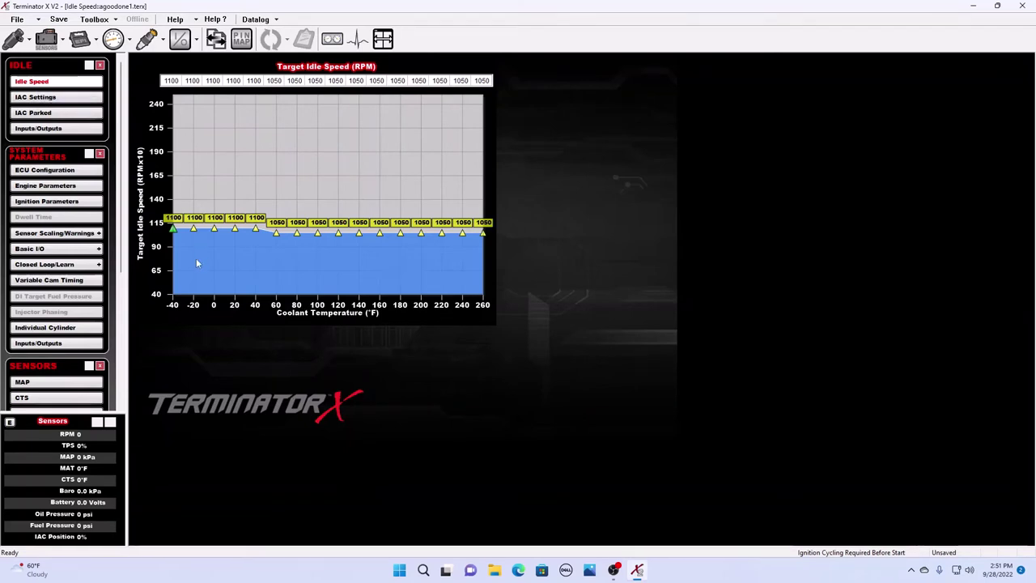
mouse_move(384, 235)
Review the advanced idle control and IAC type options in the IAC settings, keeping 5.0L Ford and PWM
left_click(38, 99)
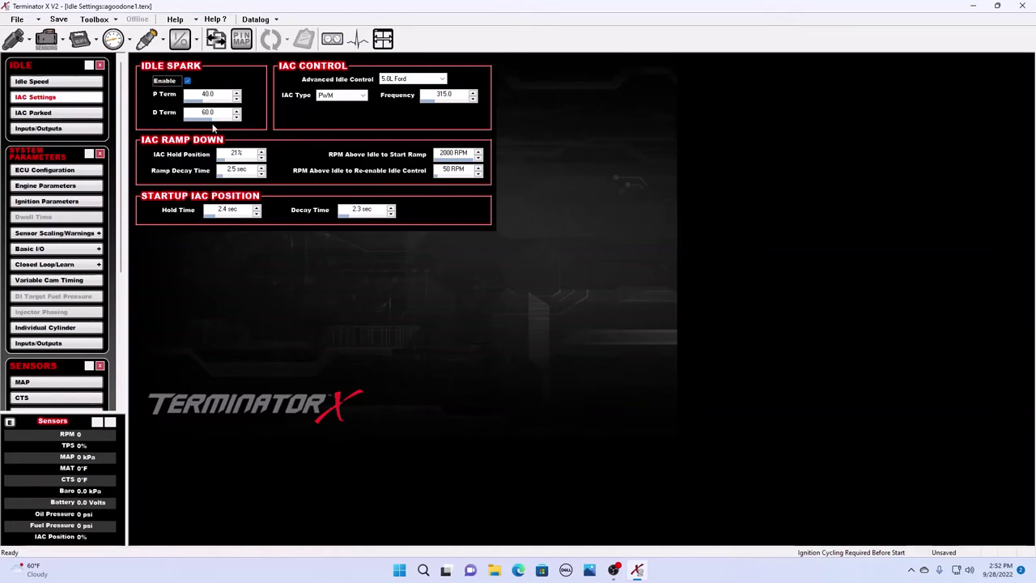
left_click(440, 80)
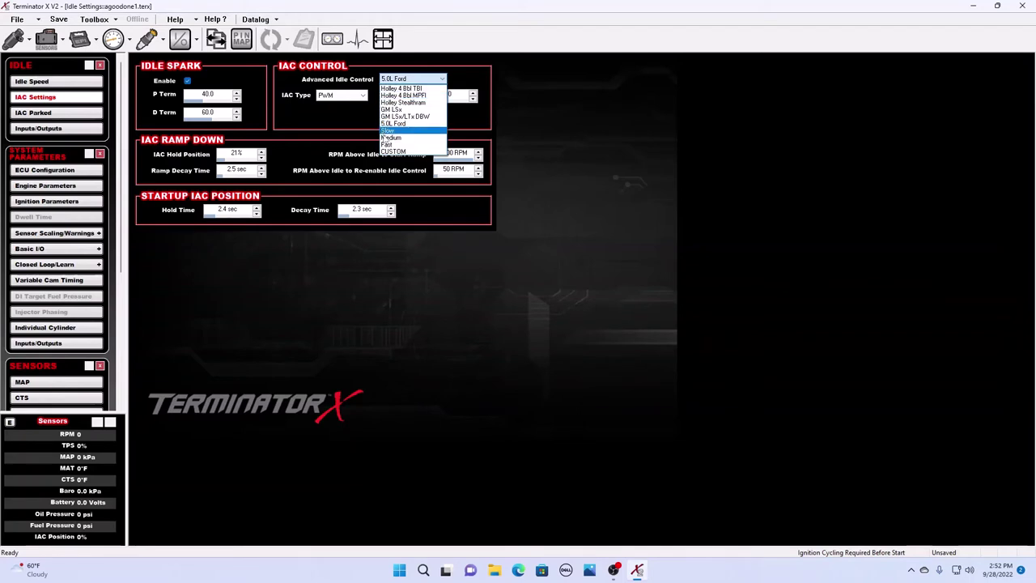
left_click(403, 124)
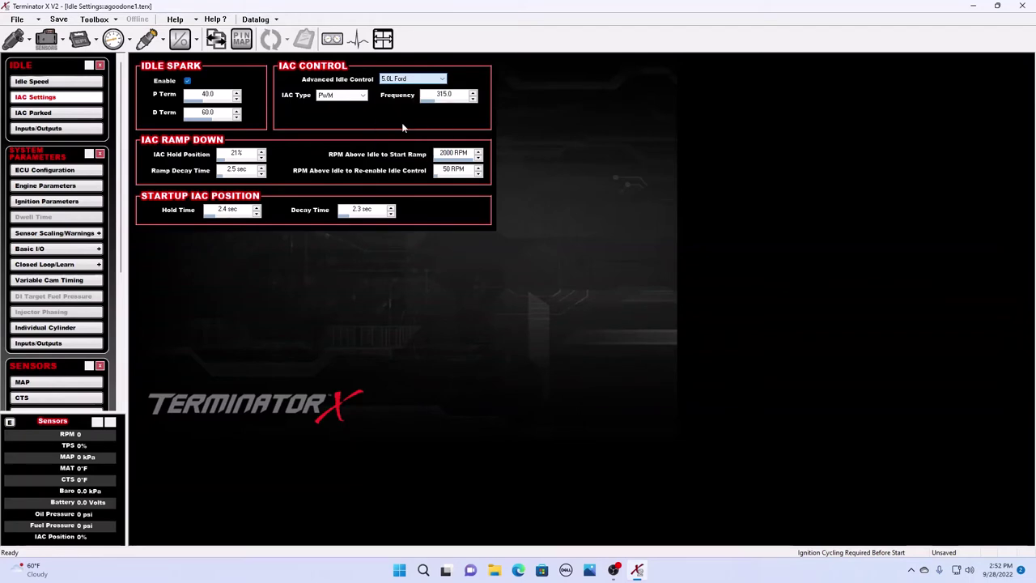
left_click(362, 96)
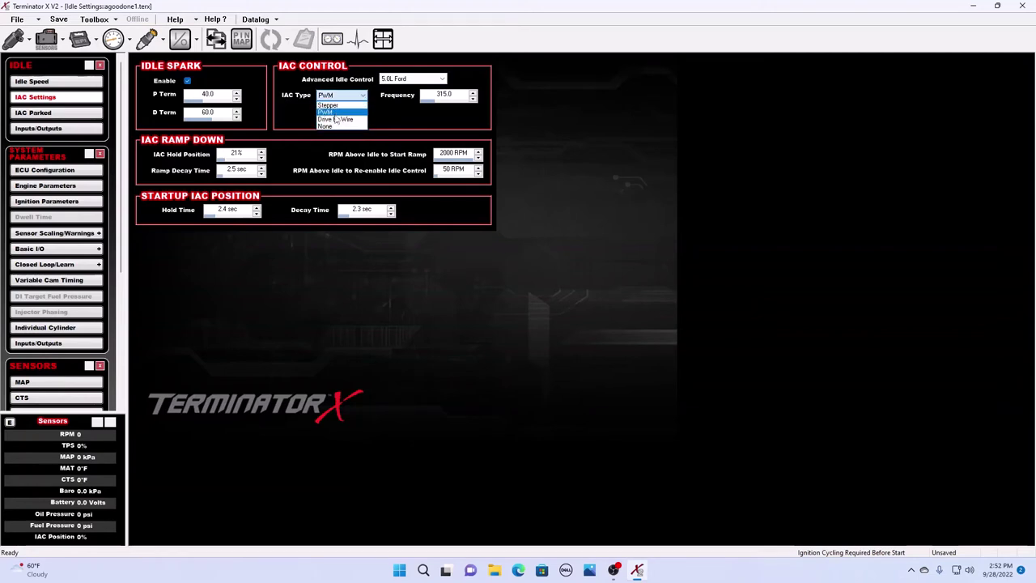
left_click(342, 112)
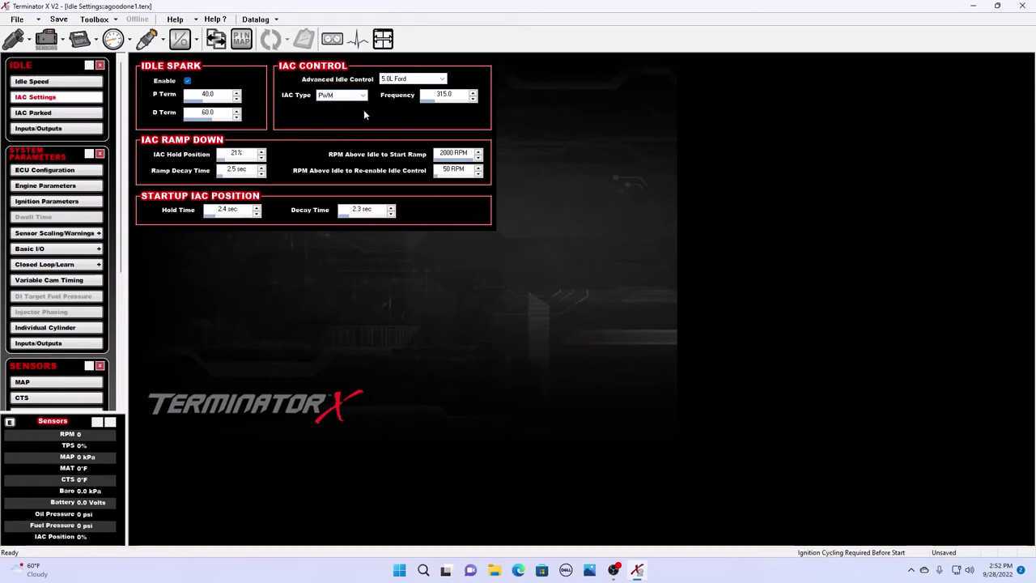
left_click(362, 96)
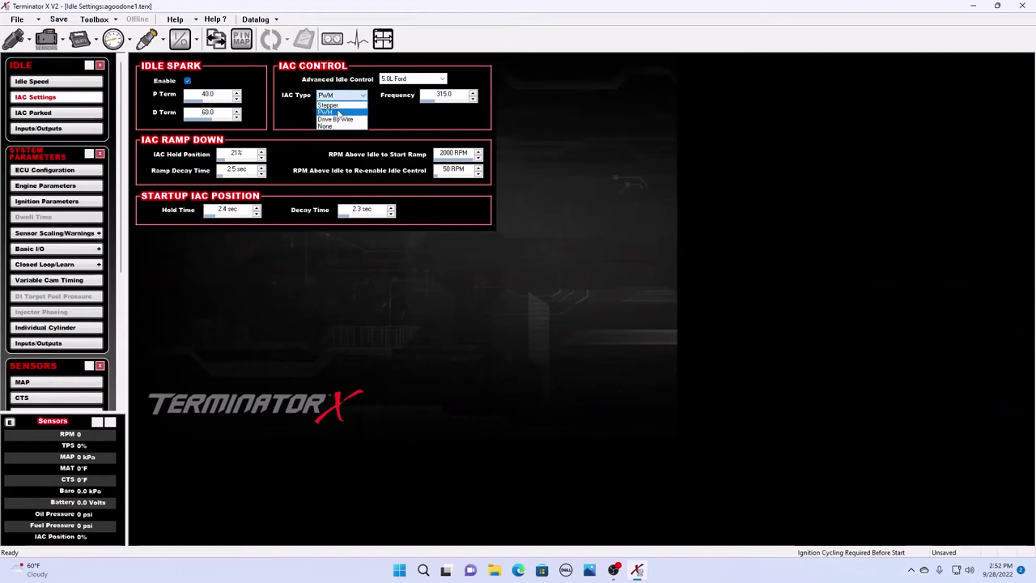
left_click(338, 113)
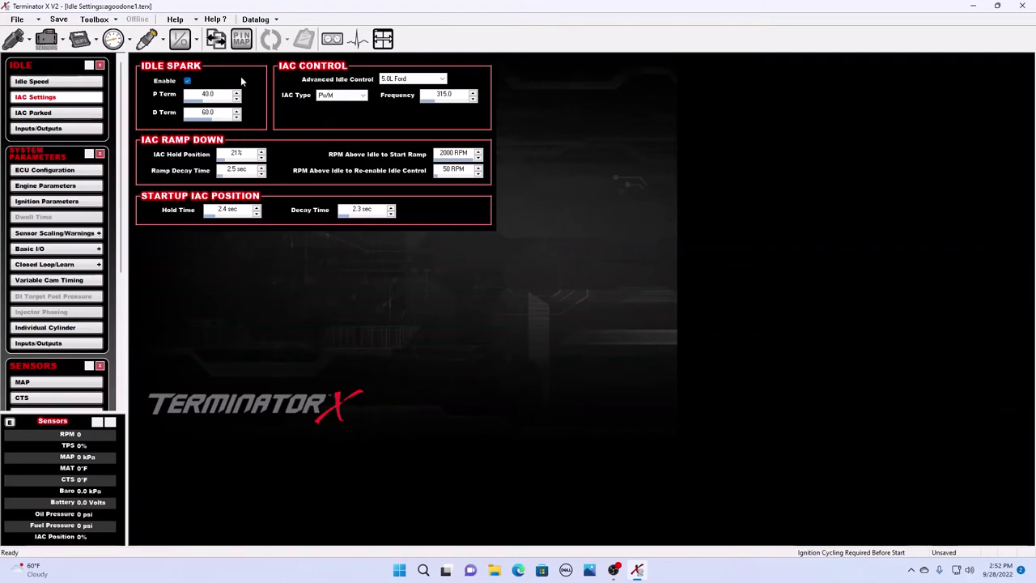
Examine the IAC parked position table and the idle output's pin assignment and output type
left_click(37, 114)
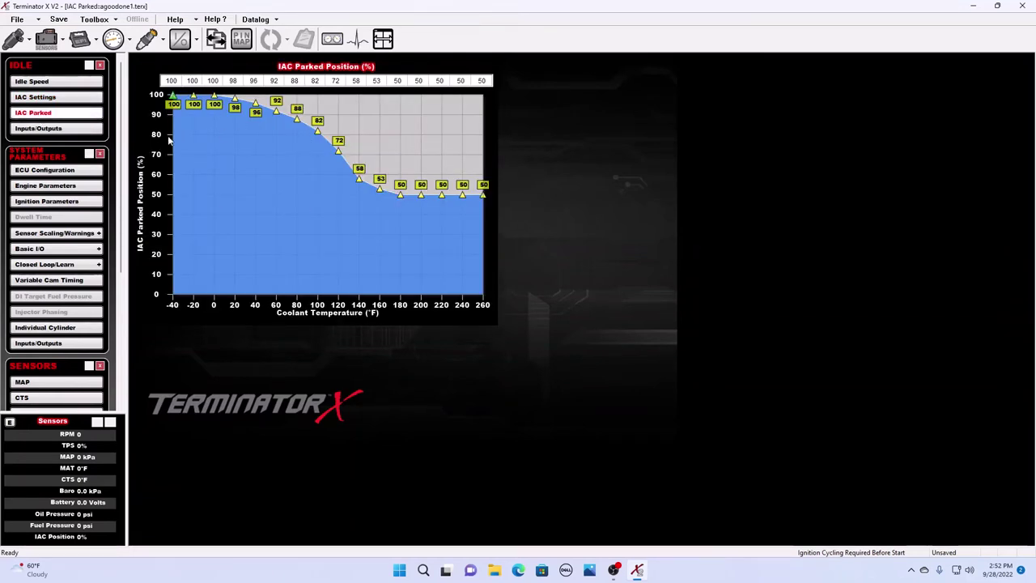
left_click(47, 129)
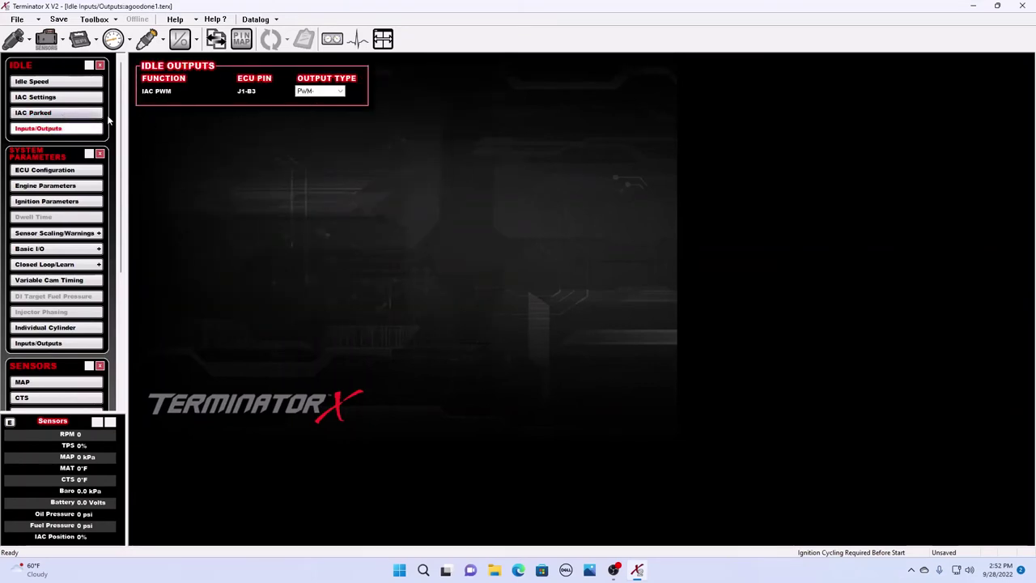
left_click(308, 92)
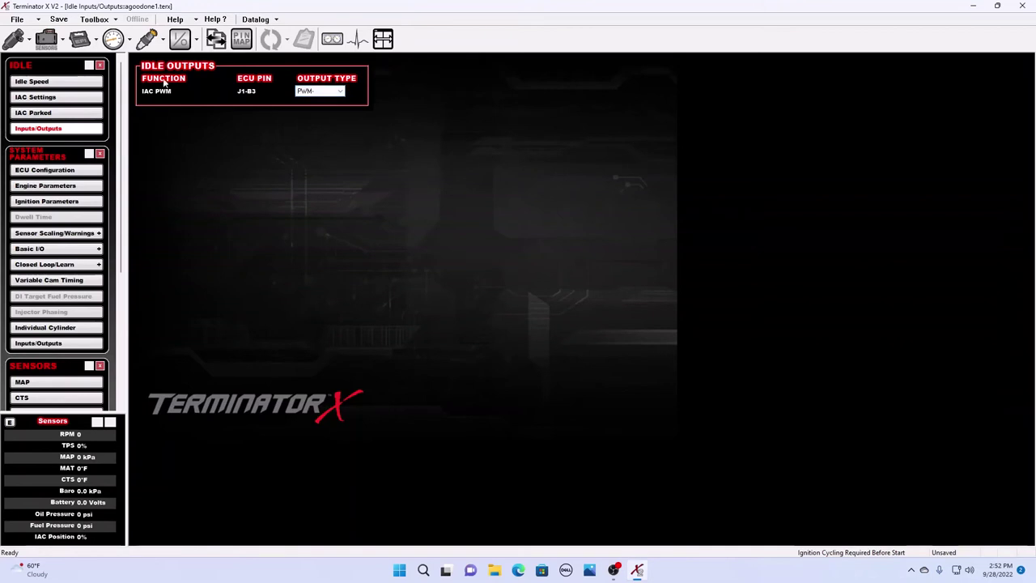
In the ECU pin map's outputs, unassign IAC PWM from pin B3, assign it back to the same pin, and close the map
left_click(241, 38)
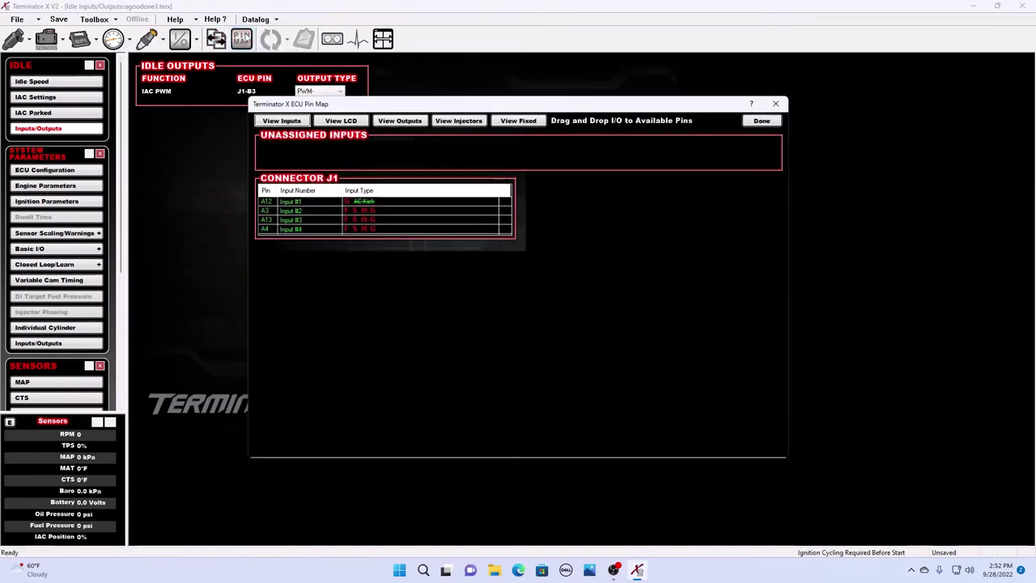
left_click(405, 121)
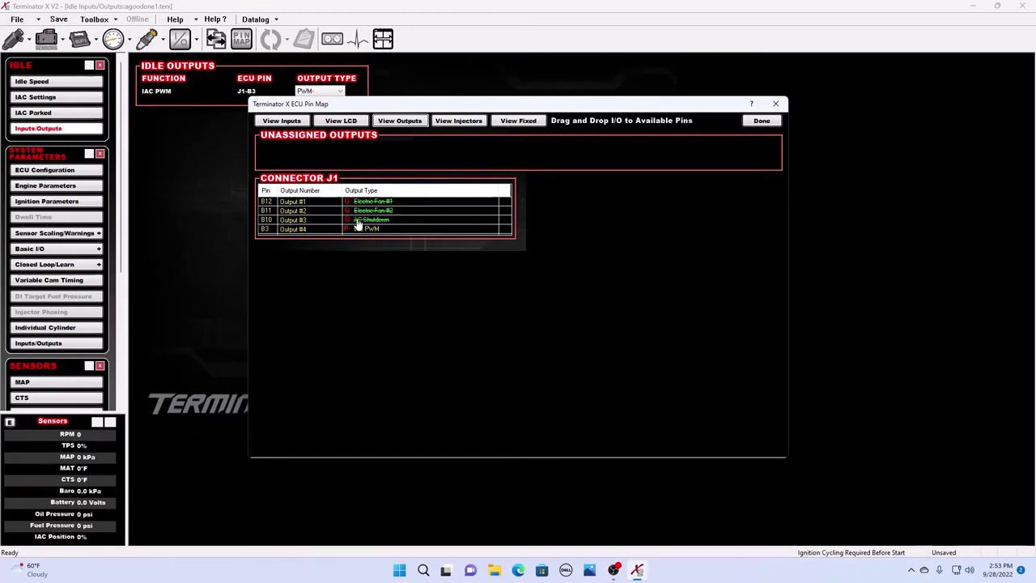
left_click_drag(360, 232, 341, 207)
left_click_drag(290, 144, 289, 143)
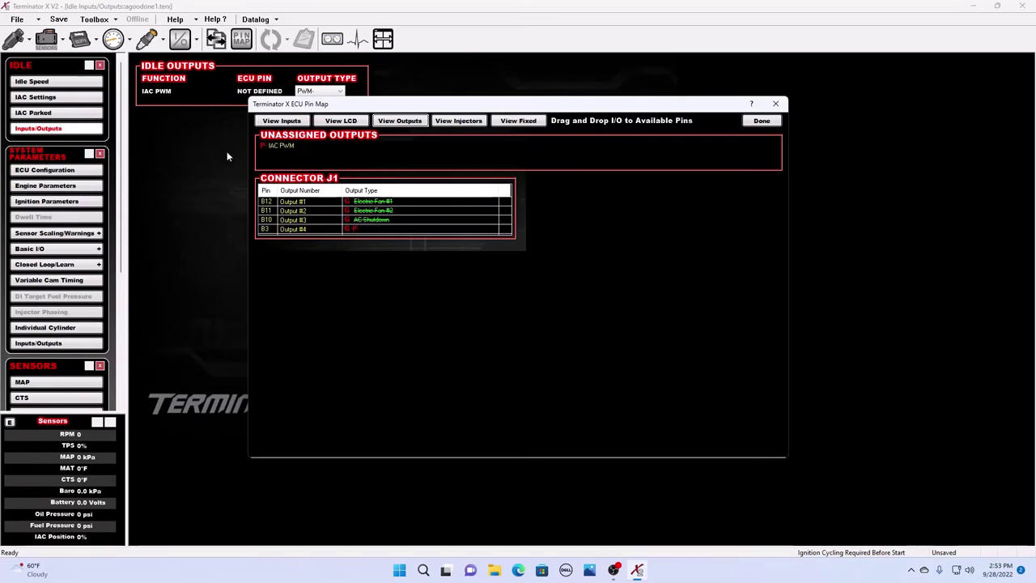
left_click(285, 146)
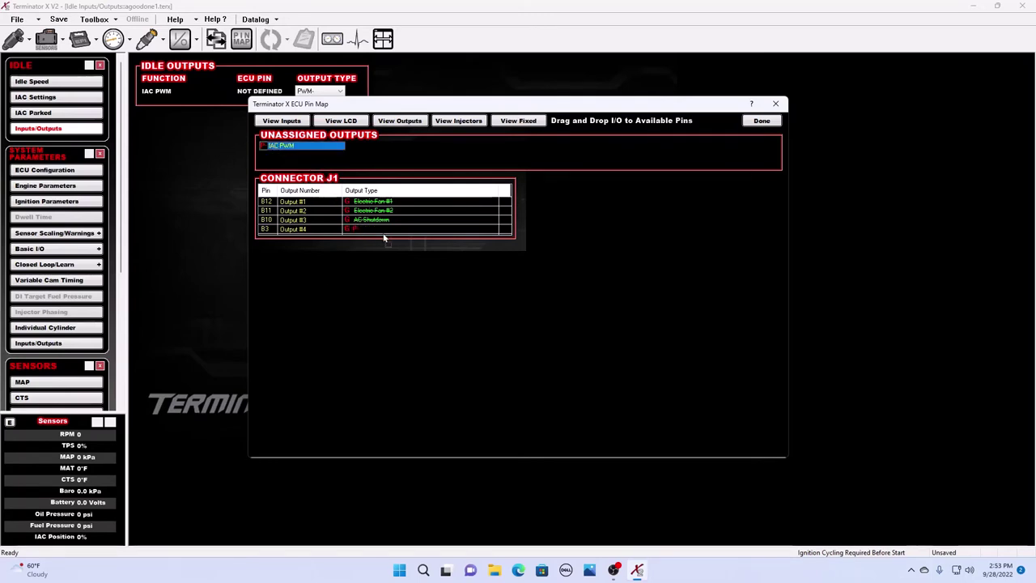
left_click_drag(360, 234, 358, 233)
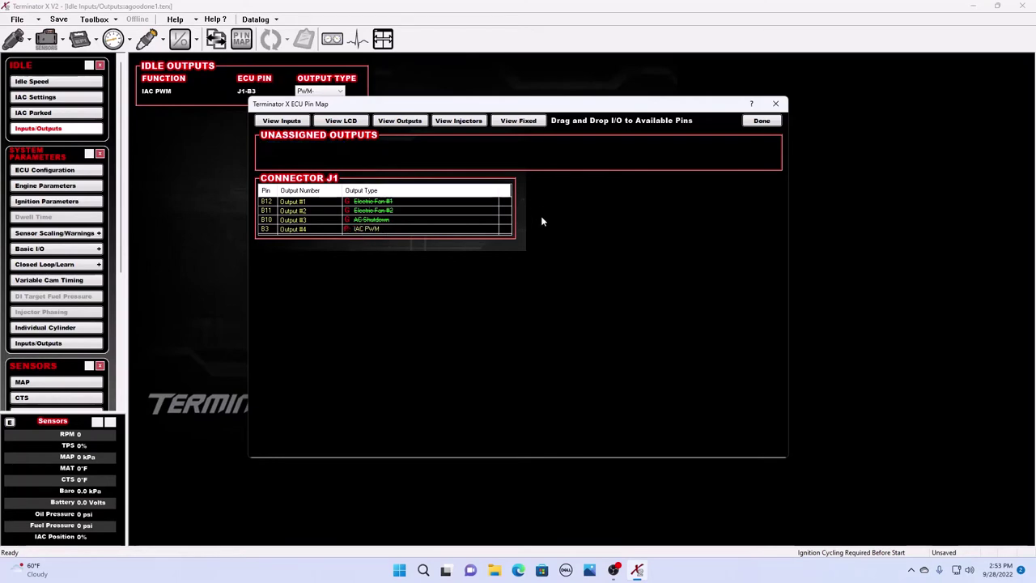
left_click(751, 122)
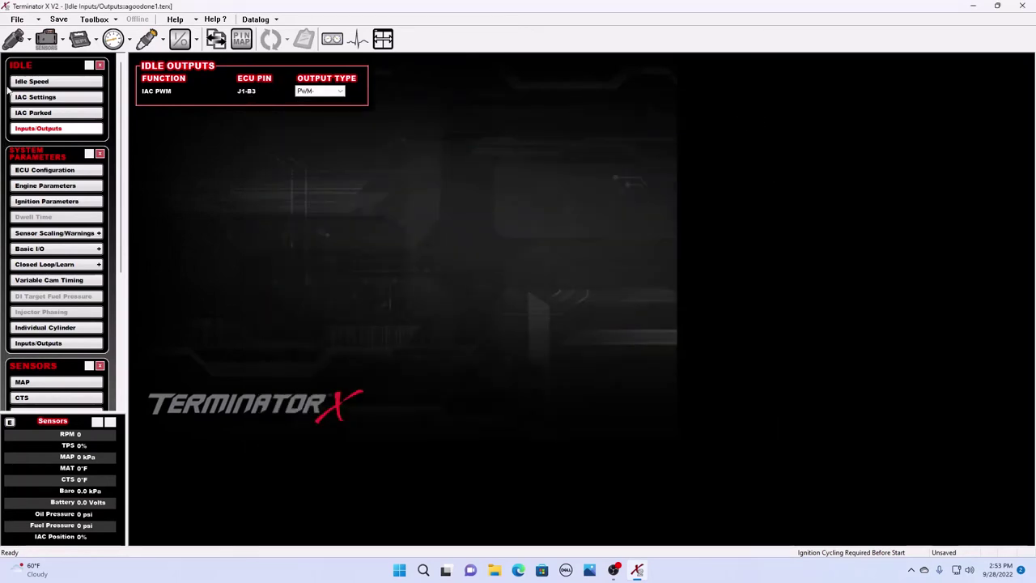
Save the global file under the new name Bestever in the SD card's Saved GCF folder and close the program
left_click(114, 40)
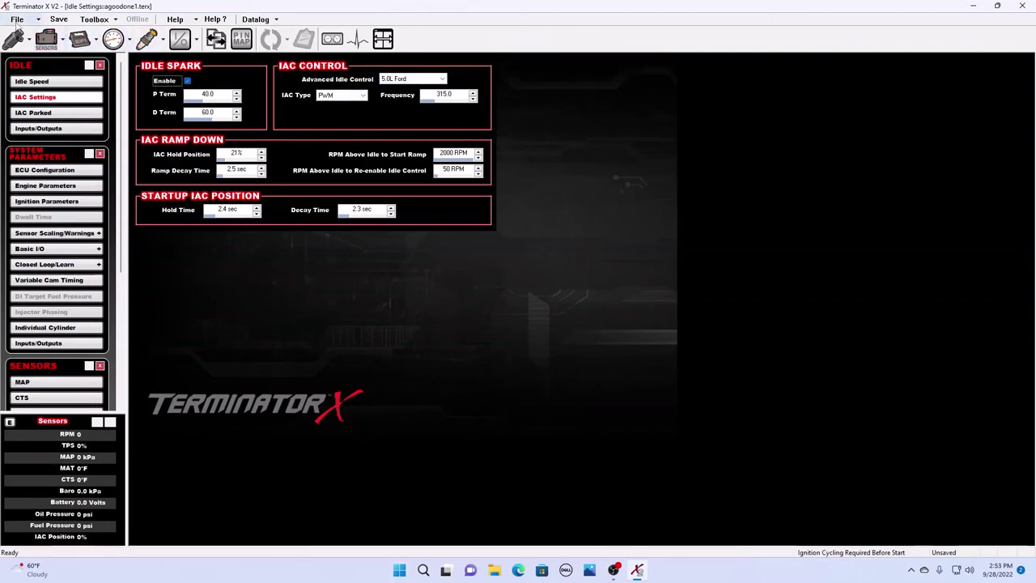
left_click(17, 18)
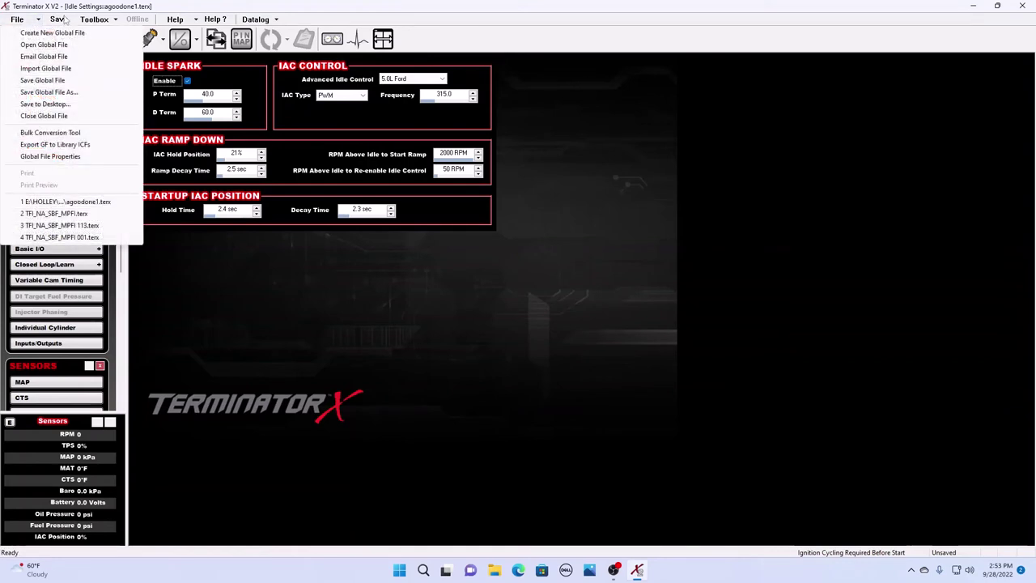
left_click(58, 94)
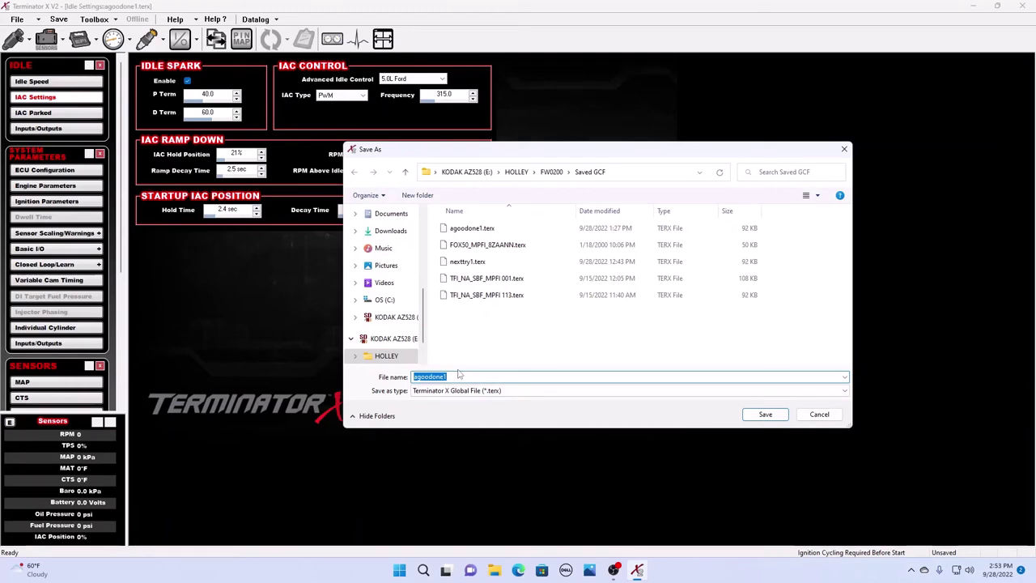
type("Bestever")
left_click(765, 414)
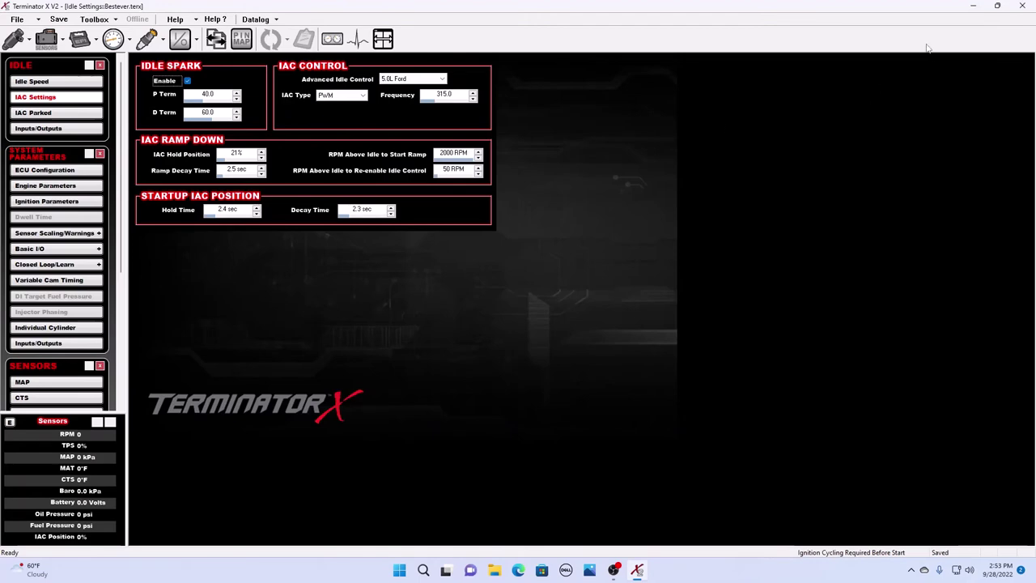
left_click(1022, 6)
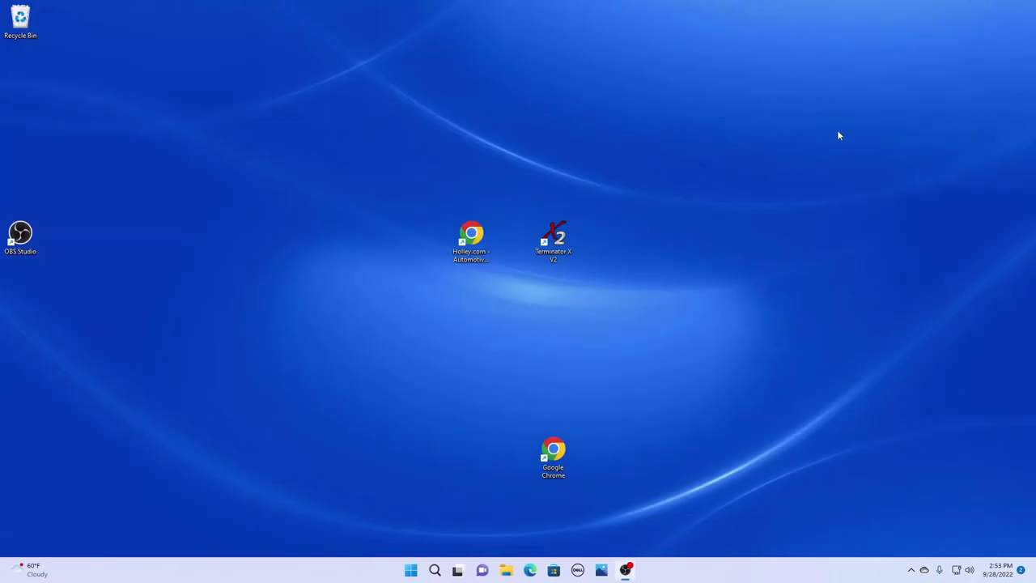
Switch to File Explorer, check the tune files in HOLLEY > FW0200 > Saved GCF on the KODAK AZ528 (E:) card, and close the window
left_click(506, 571)
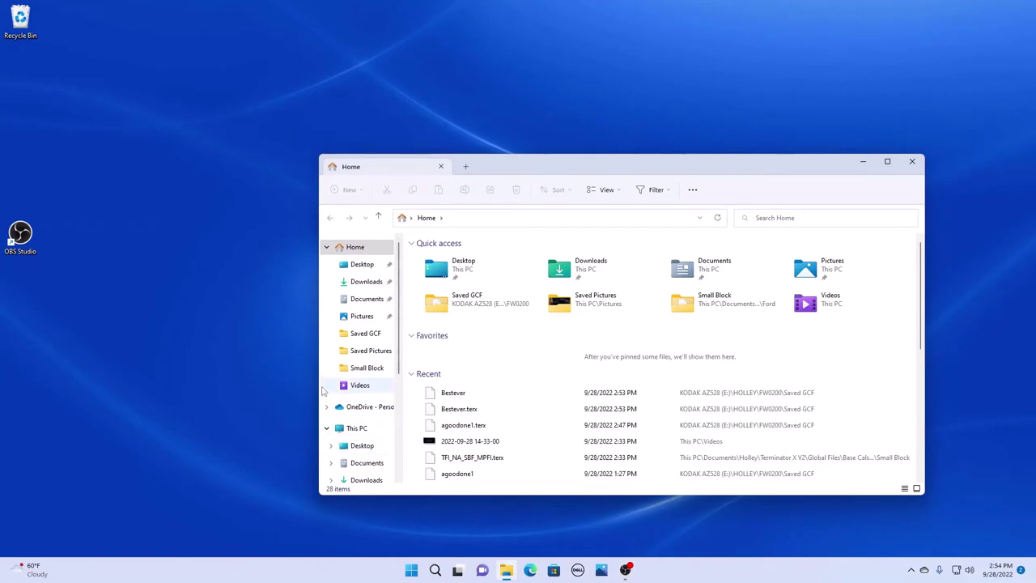
left_click_drag(400, 375, 405, 450)
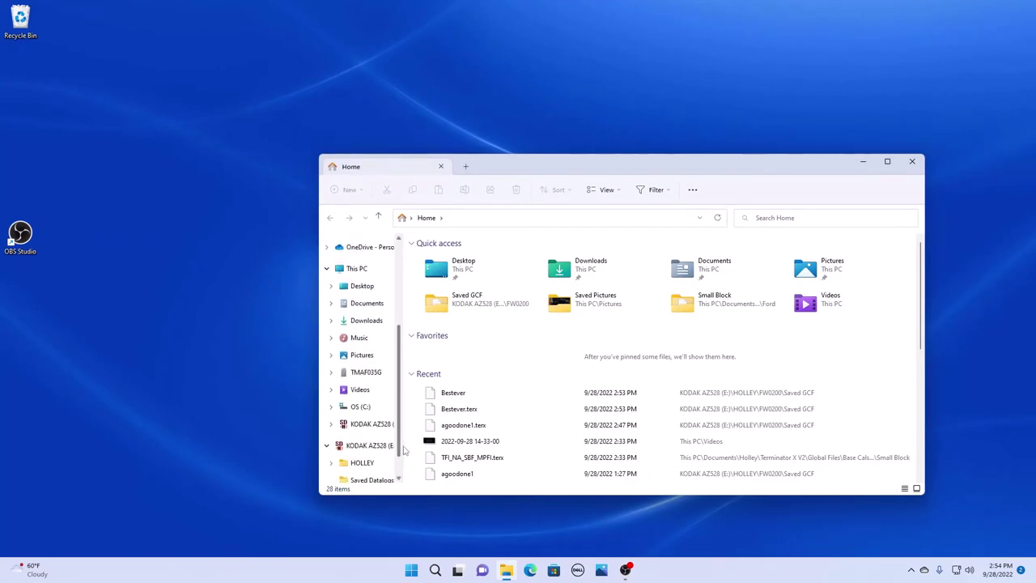
left_click(366, 423)
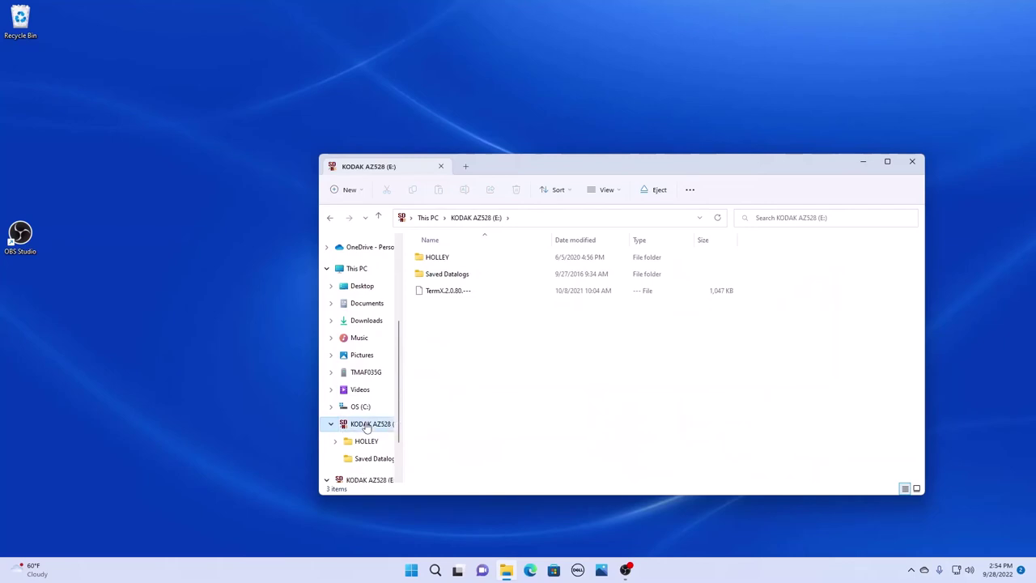
double_click(434, 258)
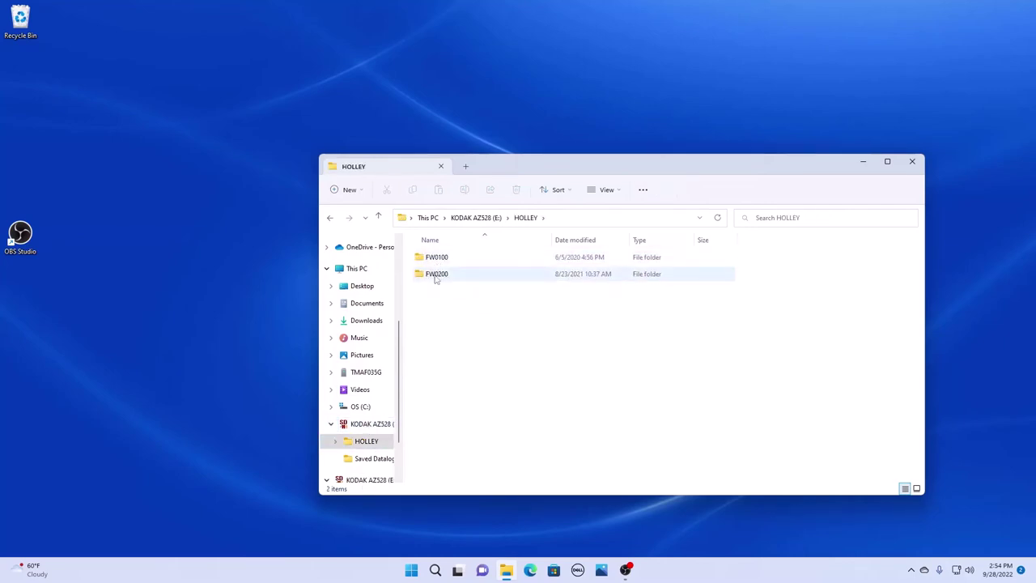
double_click(434, 276)
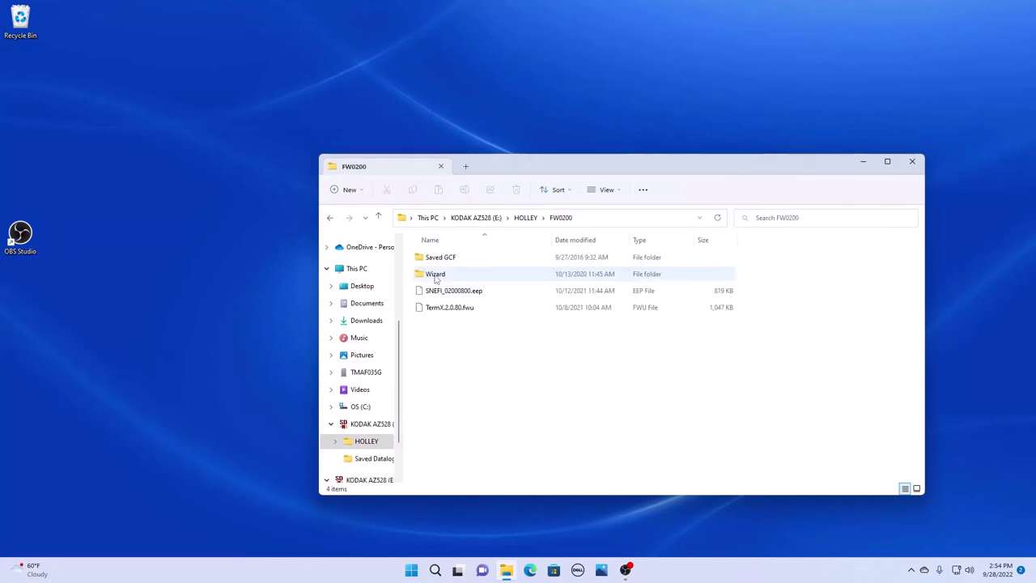
double_click(441, 258)
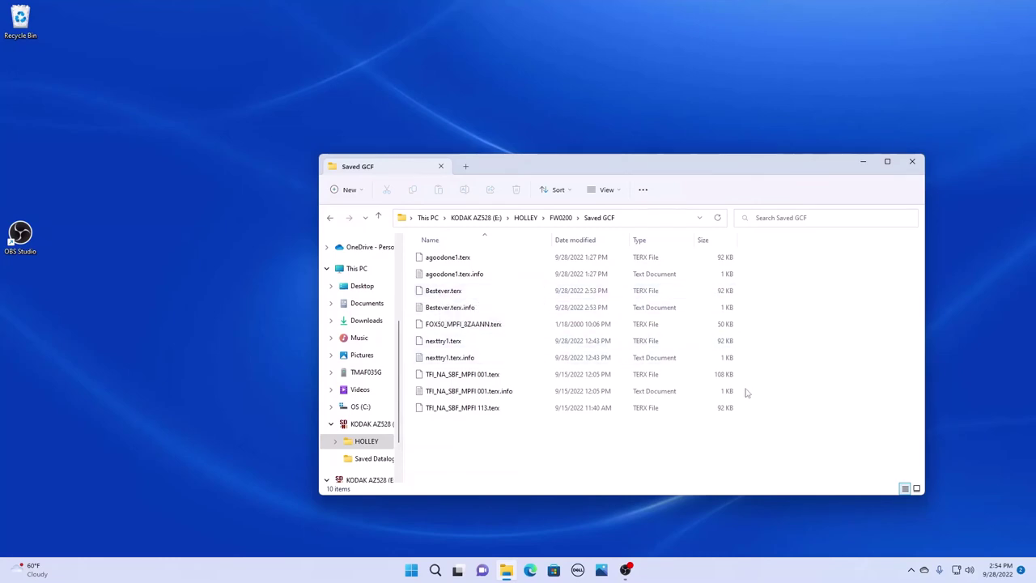
left_click(911, 164)
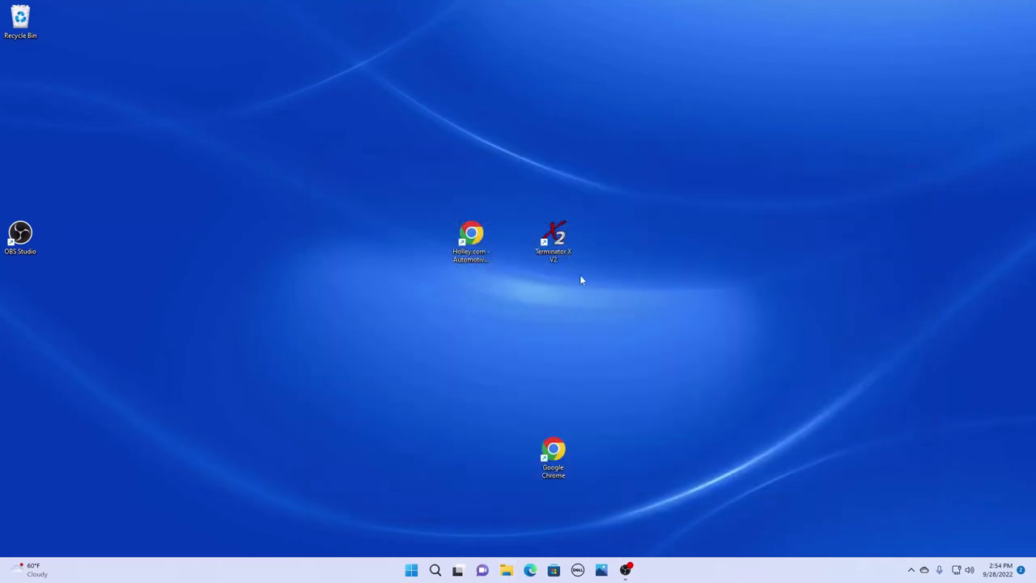